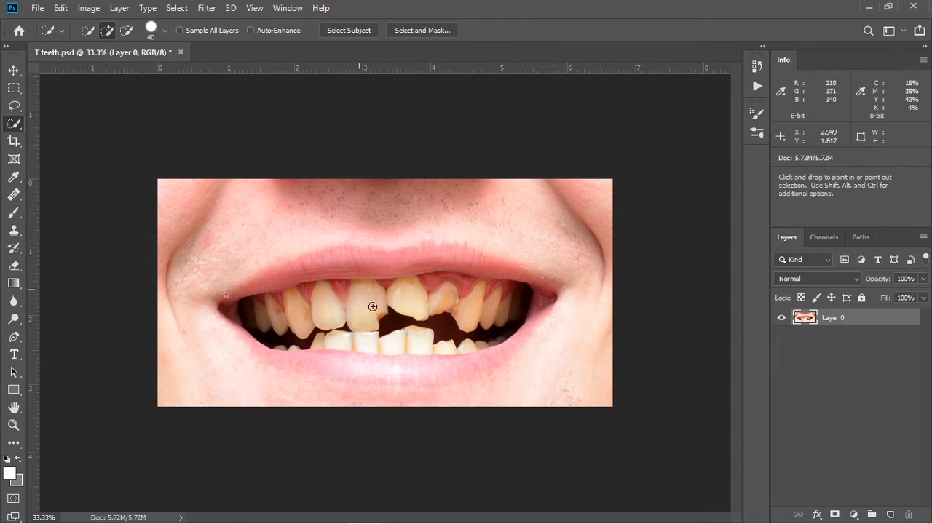
Copy the chipped upper front tooth just left of centre onto its own layer and flip the copy horizontally
left_click_drag(374, 315, 373, 324)
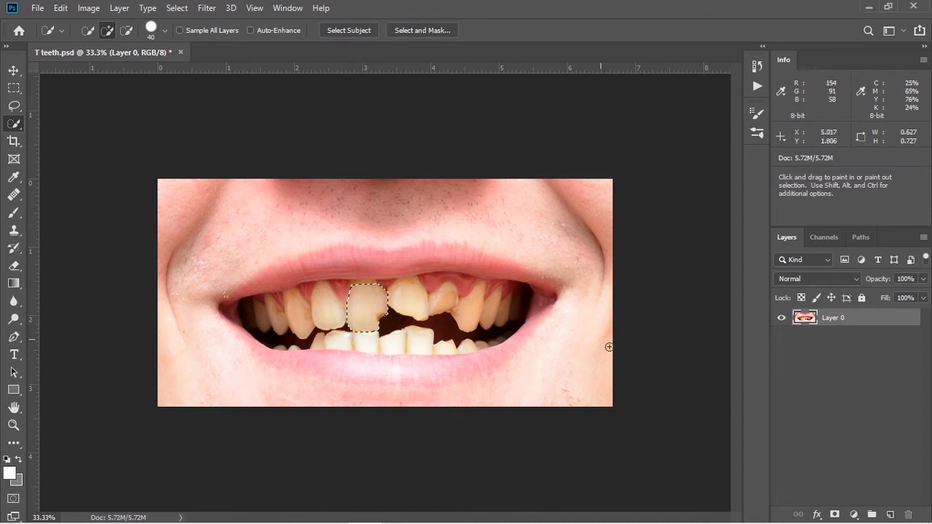
key("ctrl+j")
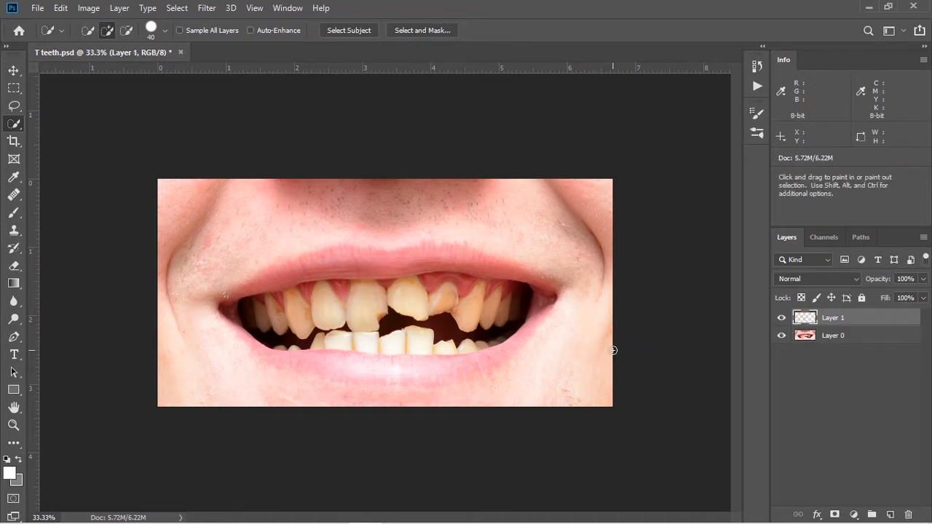
key("v")
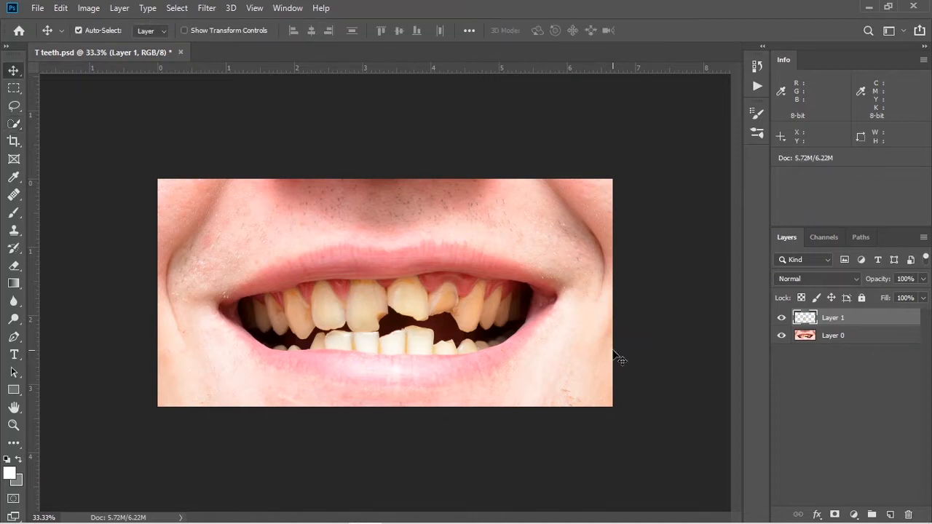
key("ctrl+t")
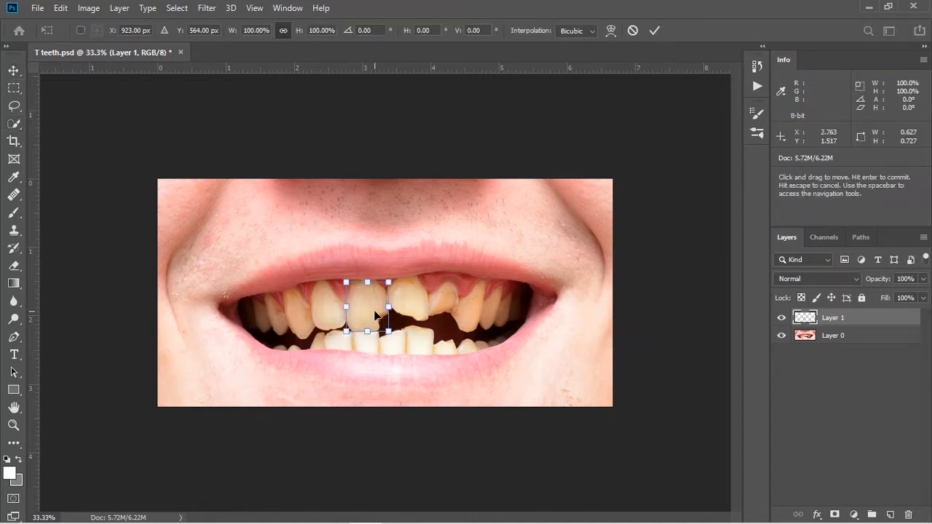
right_click(383, 319)
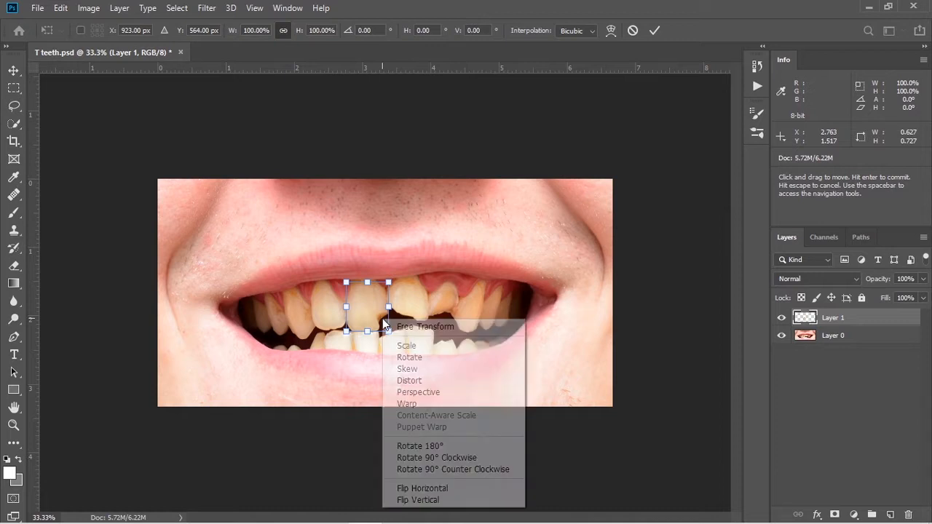
left_click(436, 488)
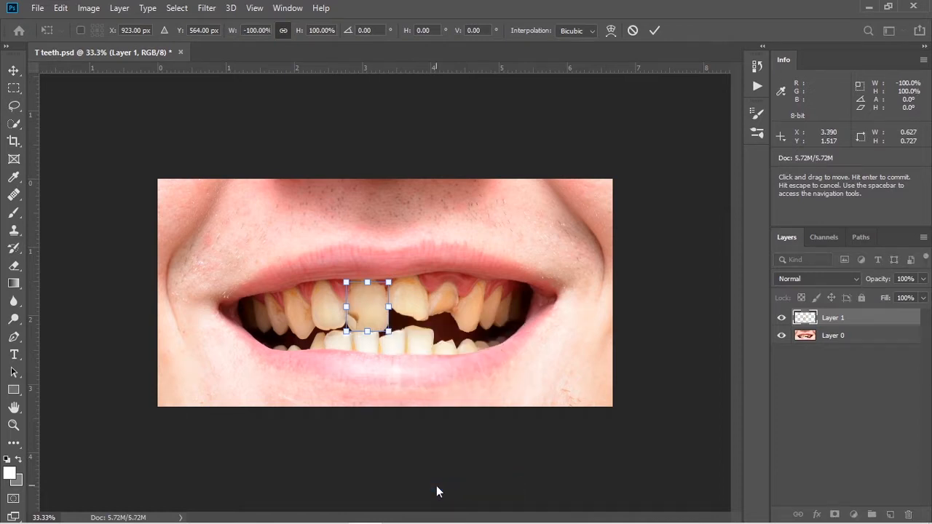
key("Return")
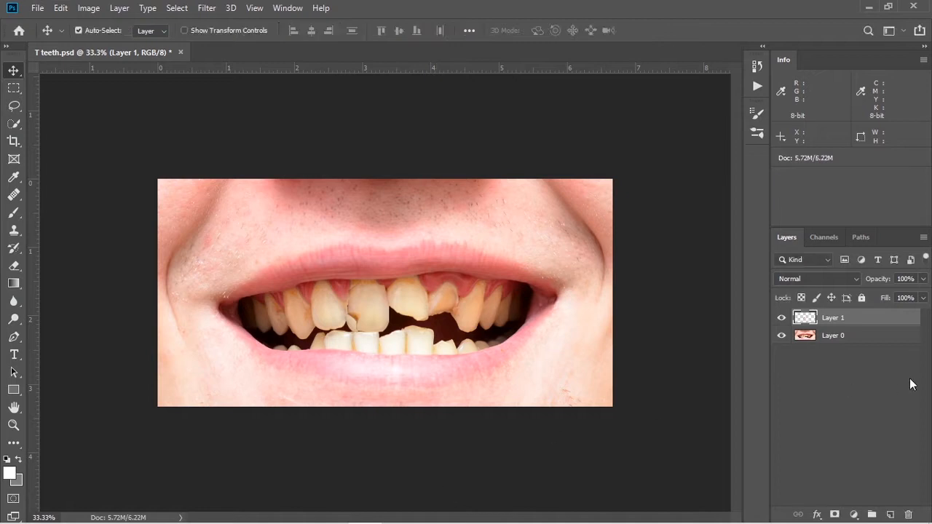
Reduce the flipped tooth layer's opacity to 38% and mask out its chipped side with a black brush
left_click(922, 278)
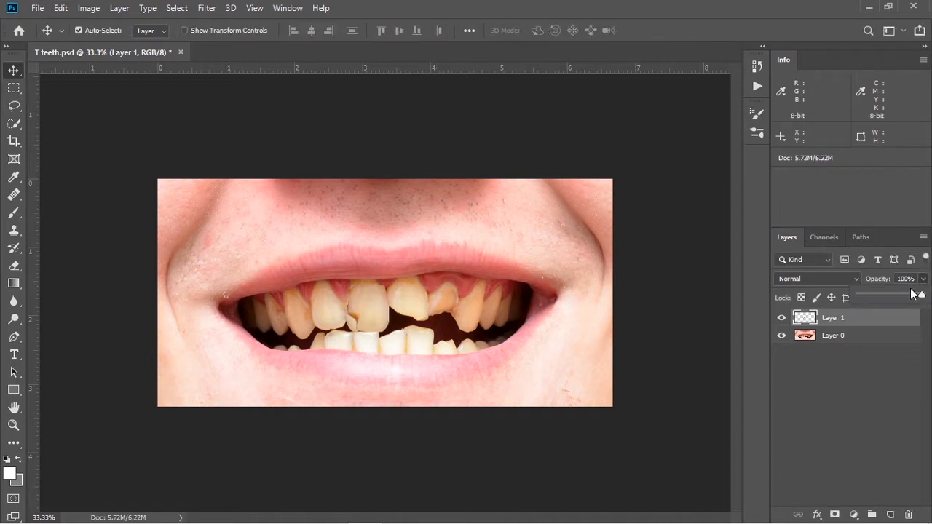
left_click(883, 294)
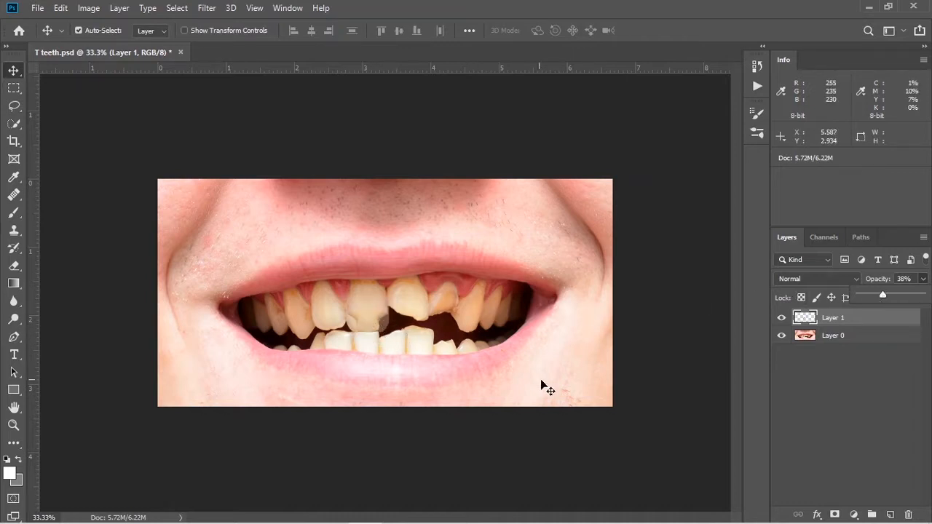
left_click(834, 515)
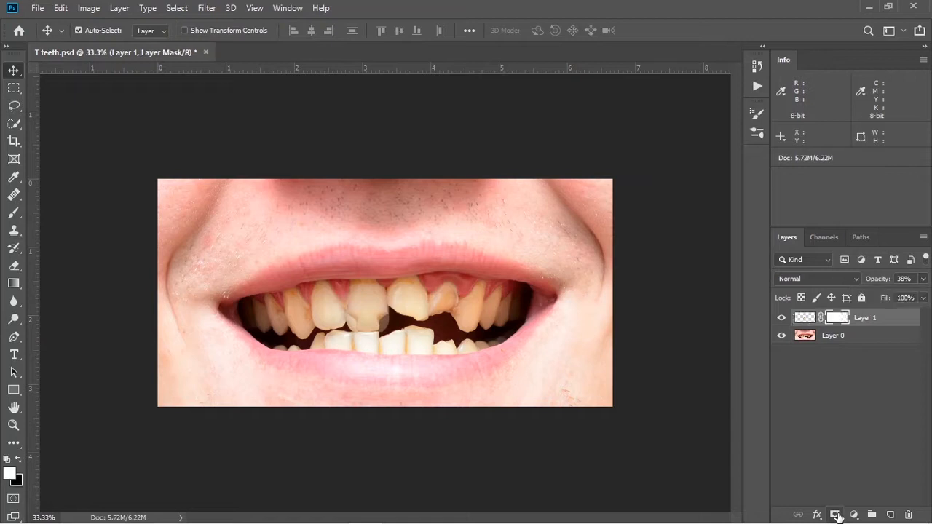
key("b")
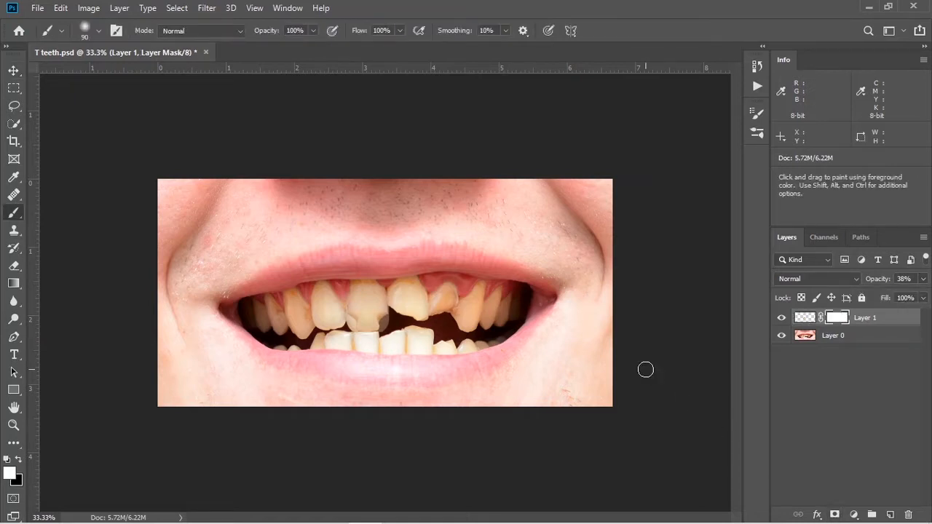
key("x")
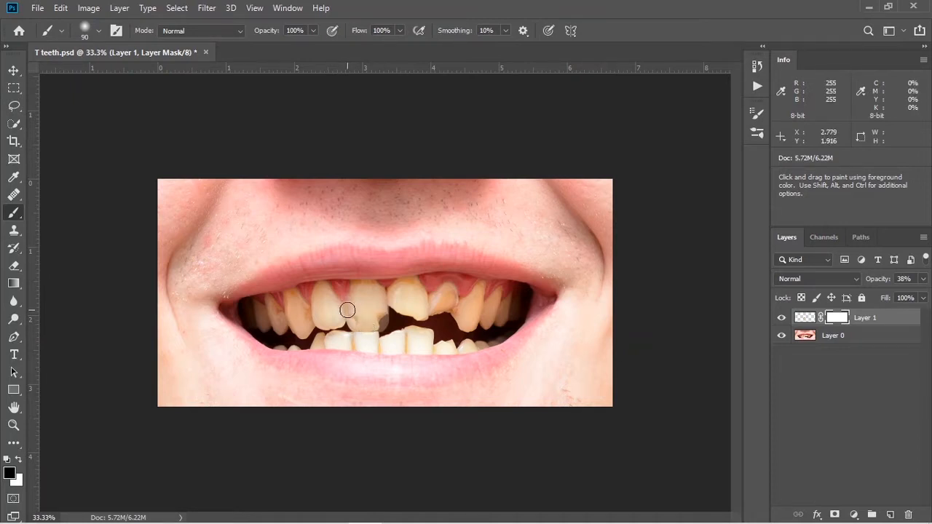
mouse_move(348, 311)
left_mouse_down()
mouse_move(360, 299)
mouse_move(356, 327)
mouse_move(359, 289)
mouse_move(383, 291)
left_mouse_up()
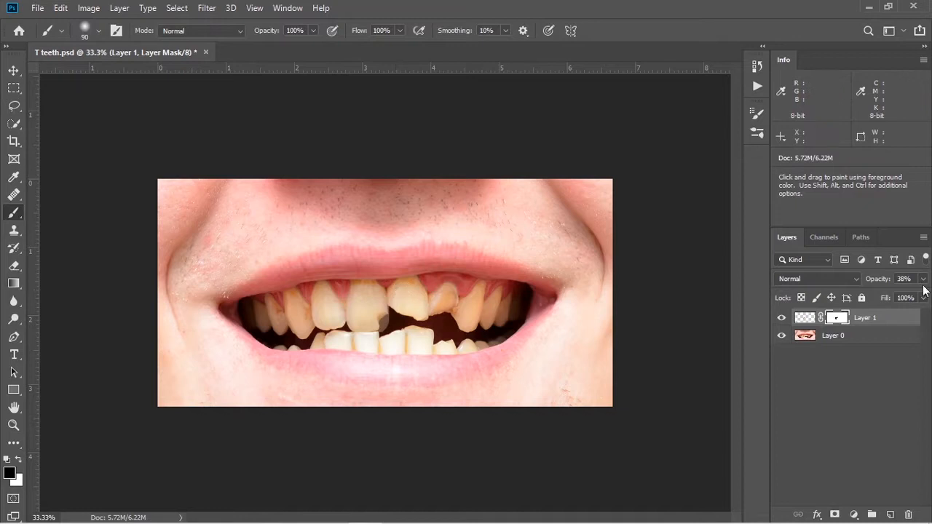
Restore the masked tooth layer's opacity to 100% and toggle its visibility to compare the repair with the original
left_click(922, 279)
left_click_drag(883, 295, 922, 294)
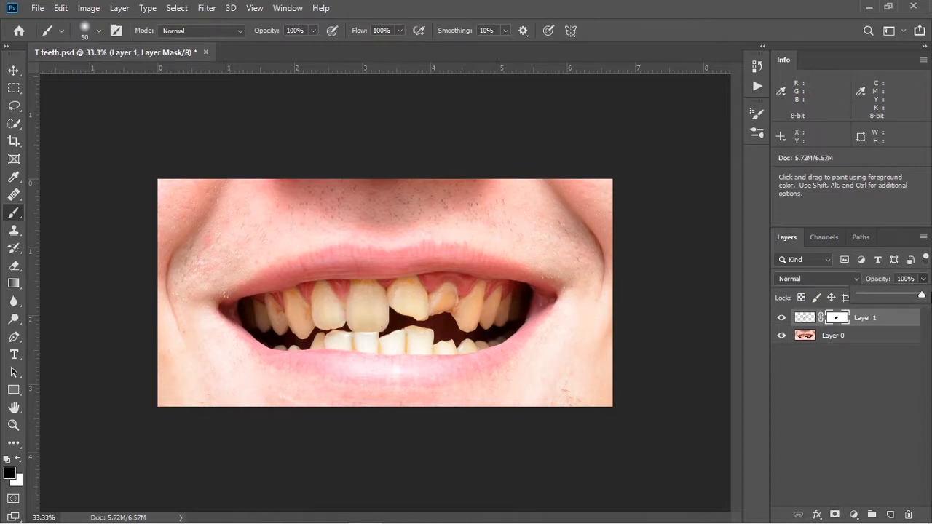
left_click(781, 320)
left_click(781, 319)
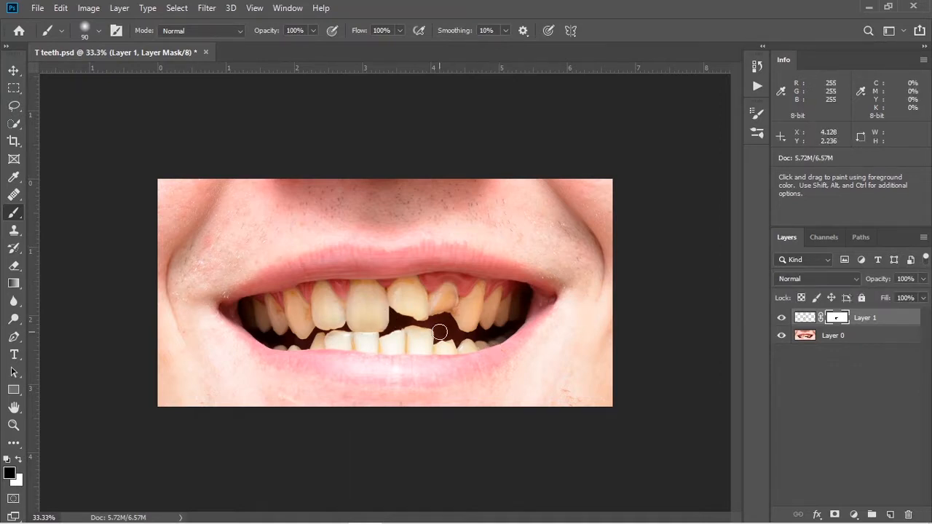
Place a vertical guide between the two upper front teeth and deselect the layer
key("v")
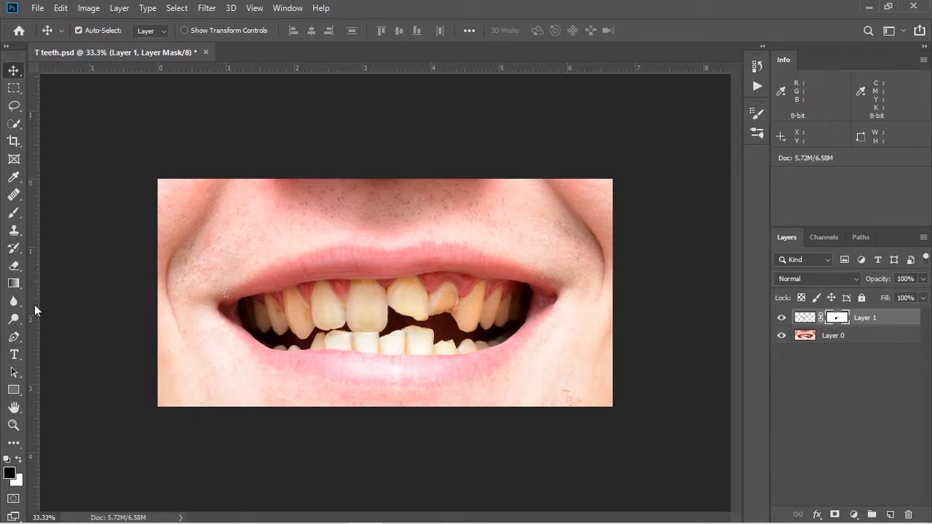
left_click_drag(34, 304, 387, 320)
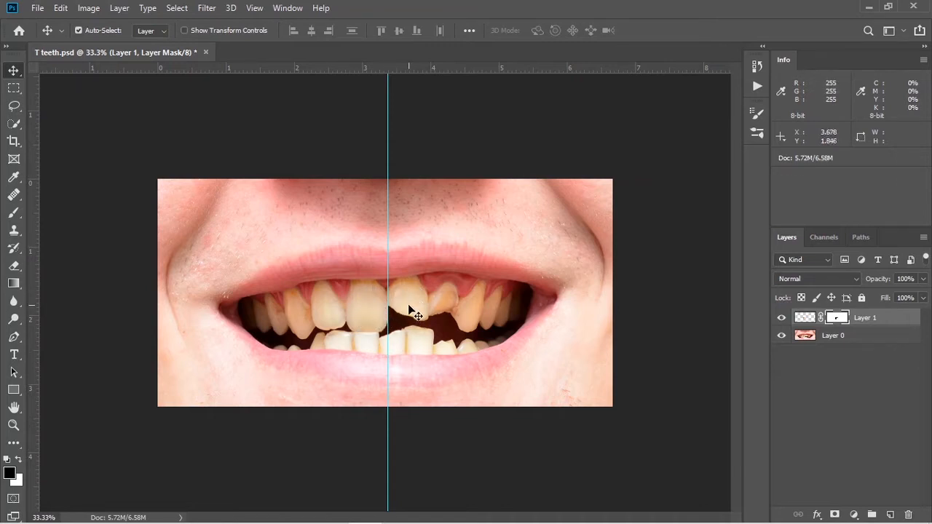
left_click(408, 310)
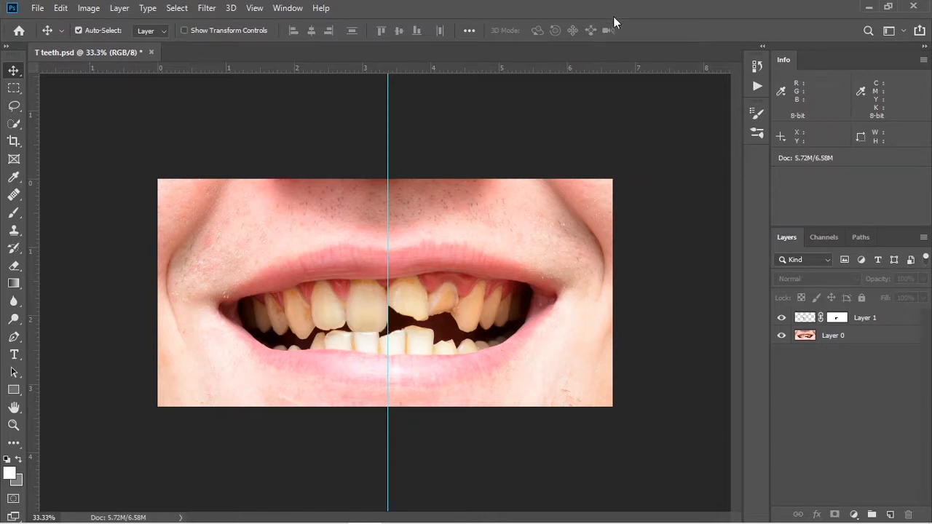
Stamp all visible layers into a new merged layer at the top of the layer stack
key("w")
key("q")
key("q")
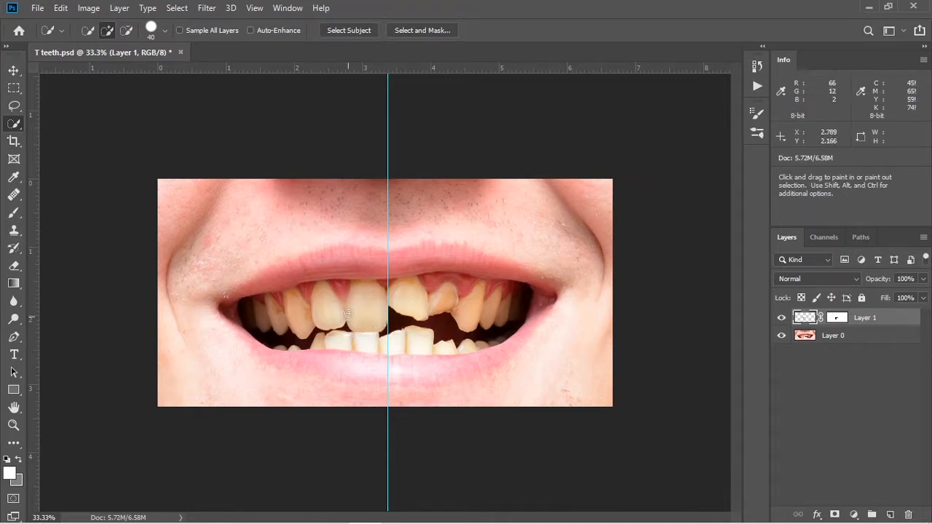
left_click(782, 334)
left_click(782, 335)
key("ctrl+alt+shift+e")
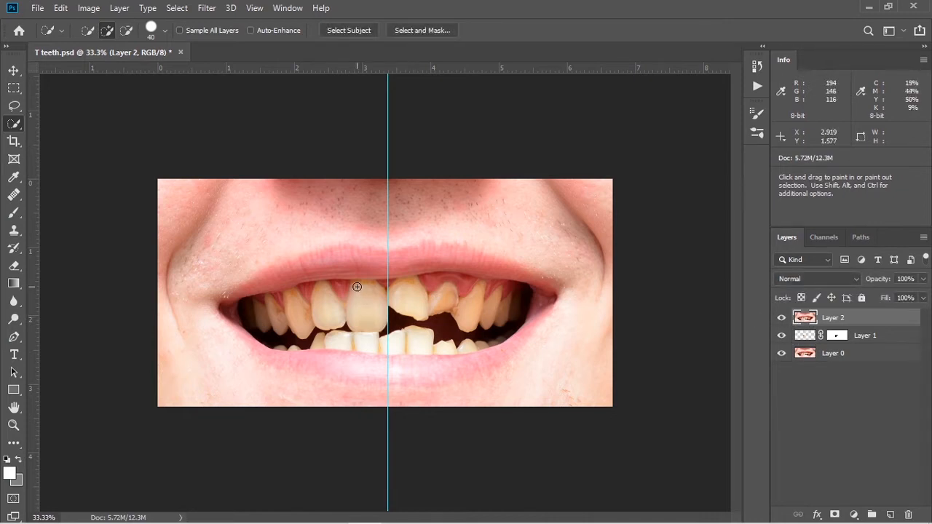
Copy only the repaired front tooth from the merged layer onto a new layer, then delete the merged layer
mouse_move(357, 287)
left_mouse_down()
mouse_move(377, 312)
mouse_move(353, 302)
left_mouse_up()
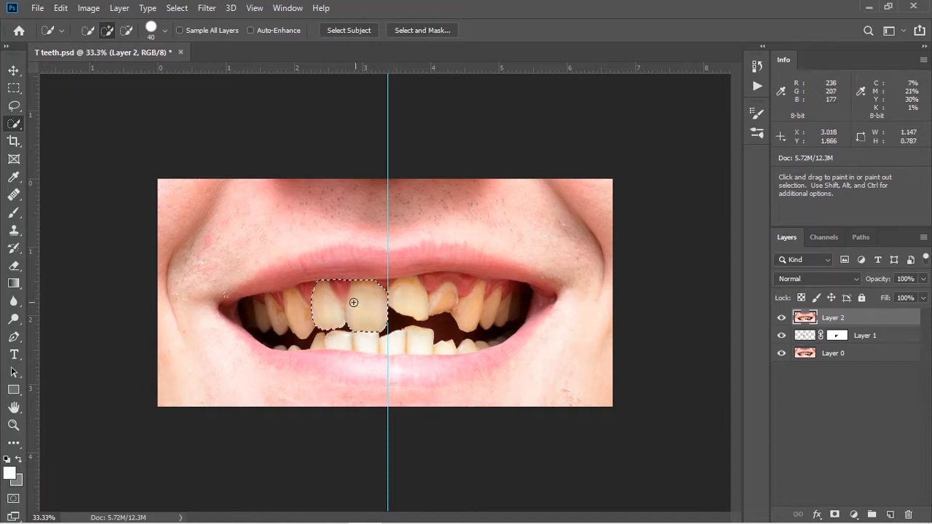
key("alt")
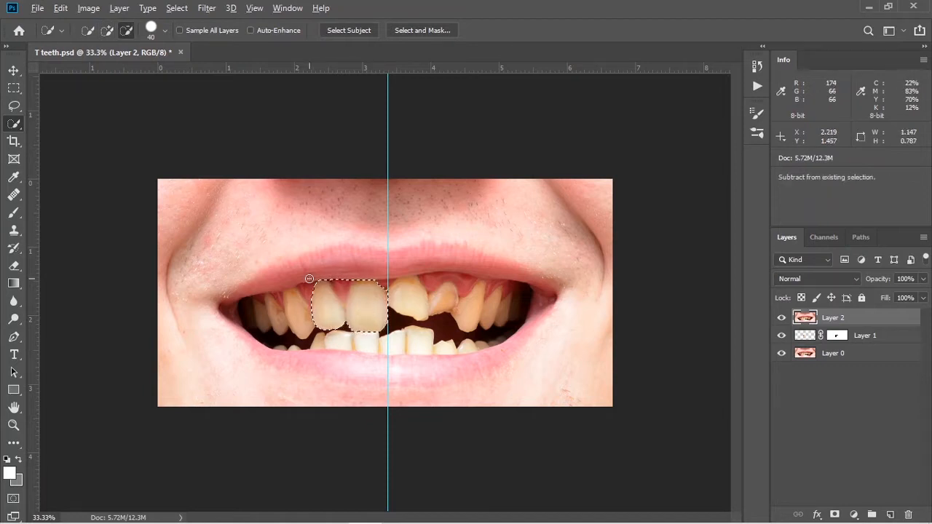
mouse_move(309, 279)
left_mouse_down()
mouse_move(344, 287)
mouse_move(324, 300)
mouse_move(310, 291)
left_mouse_up()
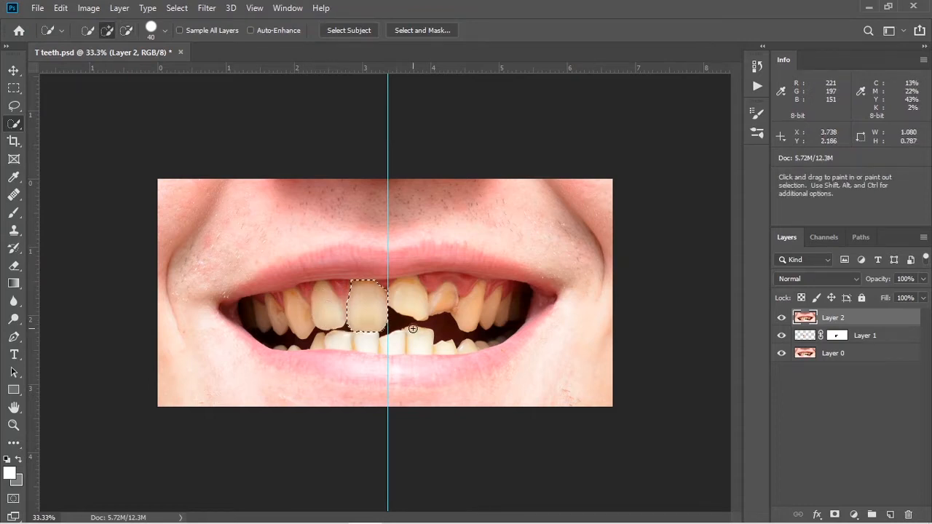
key("ctrl+j")
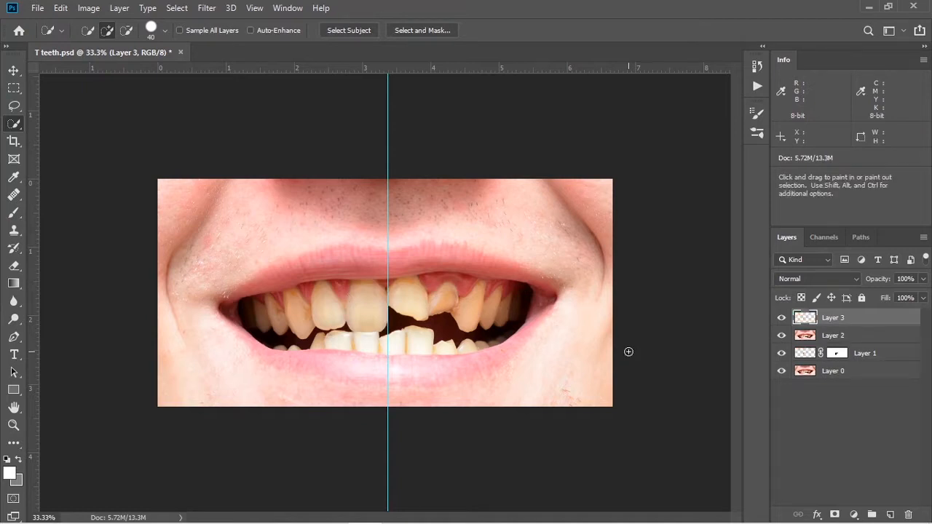
left_click_drag(852, 339, 908, 515)
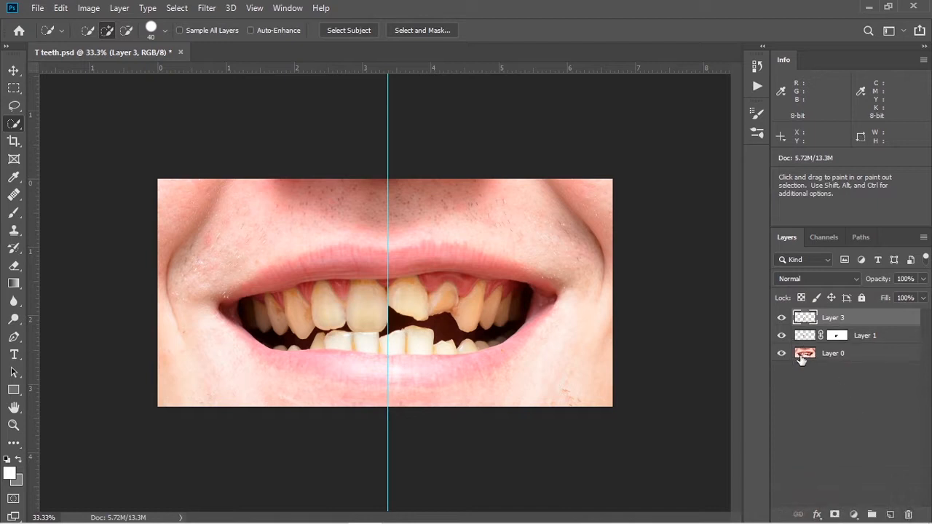
Rename the base photo layer as Subject and the masked tooth layer as Up F Left
double_click(836, 353)
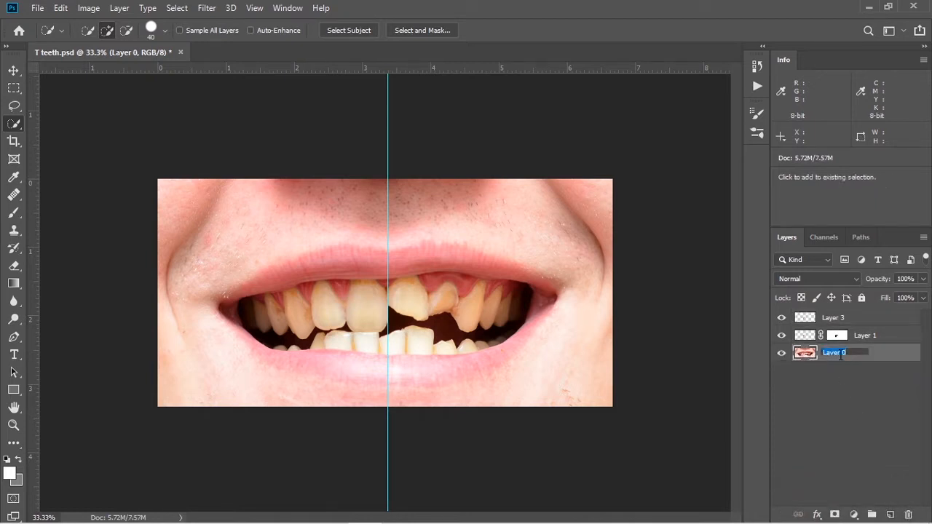
type("Subject")
double_click(866, 335)
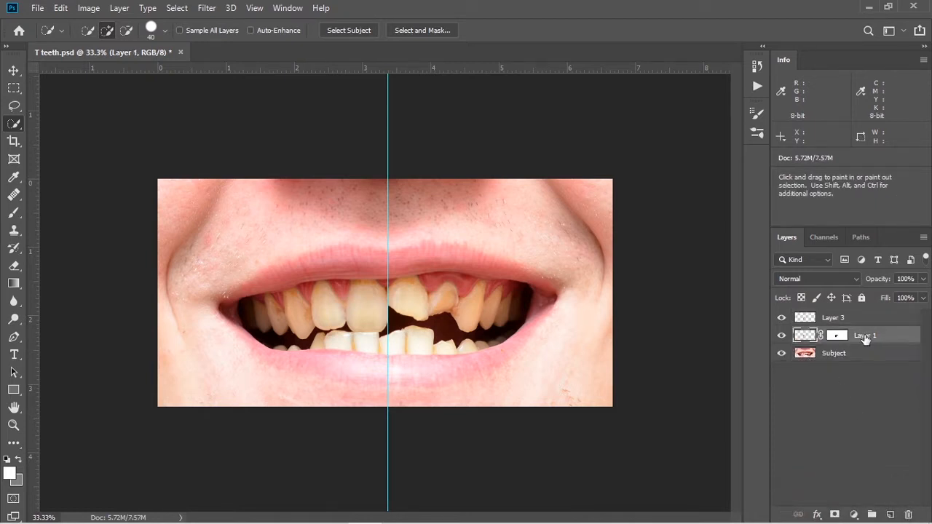
type("Up")
type("p")
type("F")
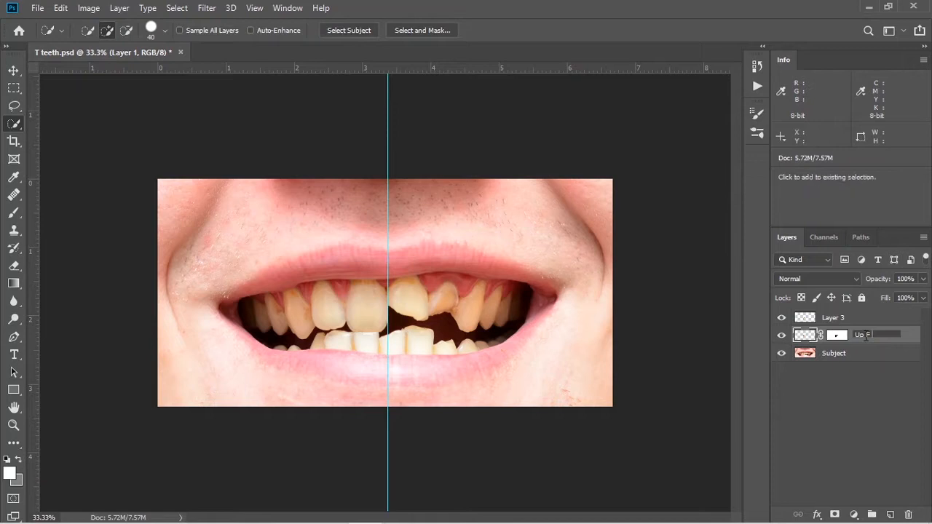
type(" Left")
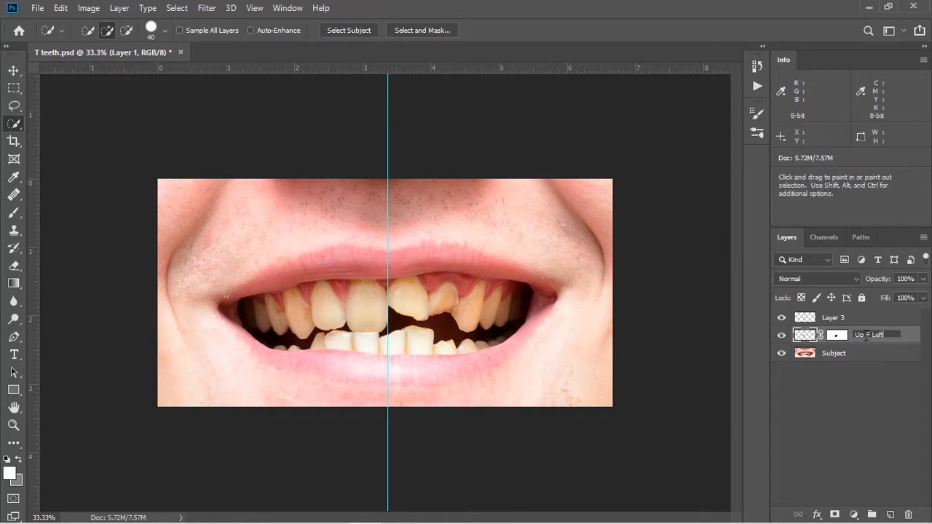
key("Return")
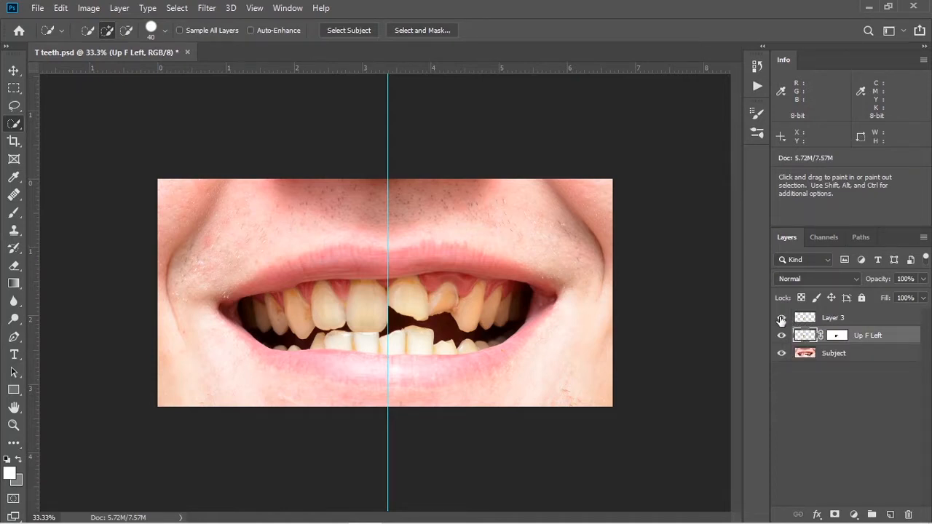
Rename the copied tooth layer, Layer 3, as Up F Rite
left_click(832, 319)
double_click(839, 318)
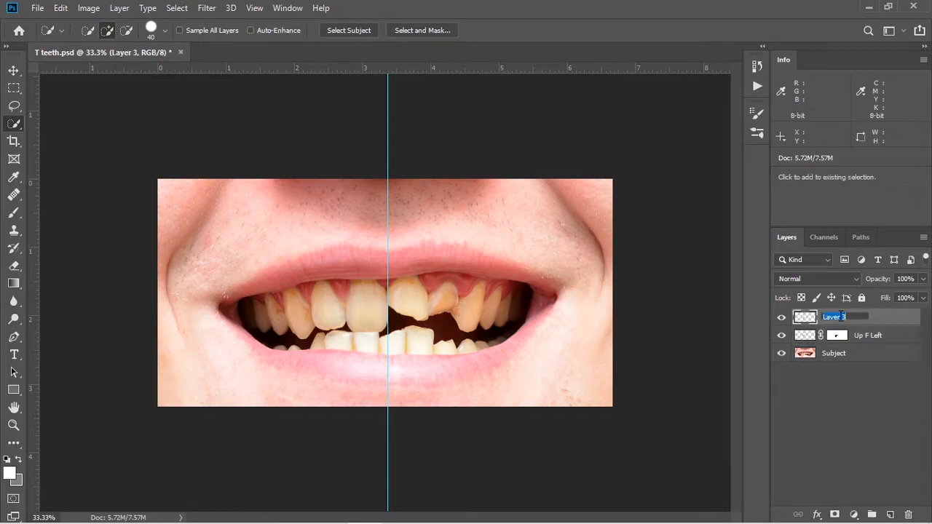
type("Up F")
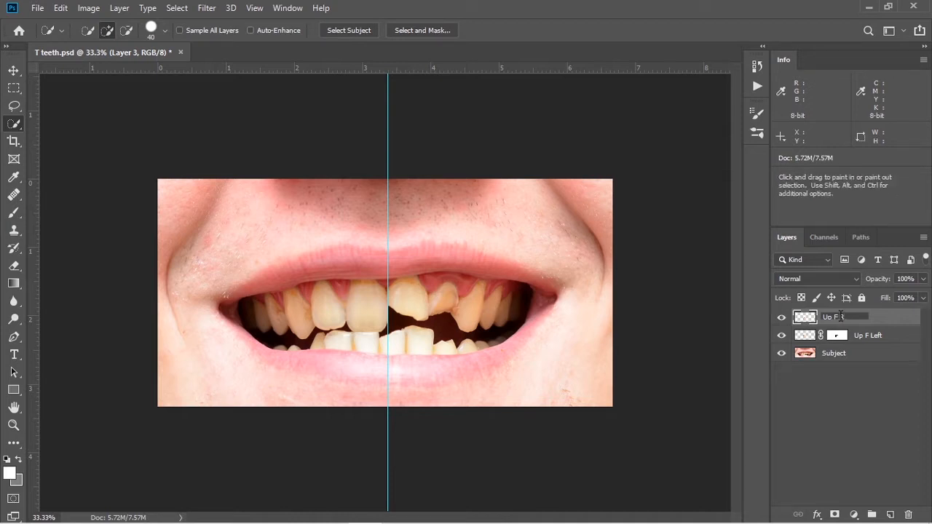
type(" Rite")
key("Return")
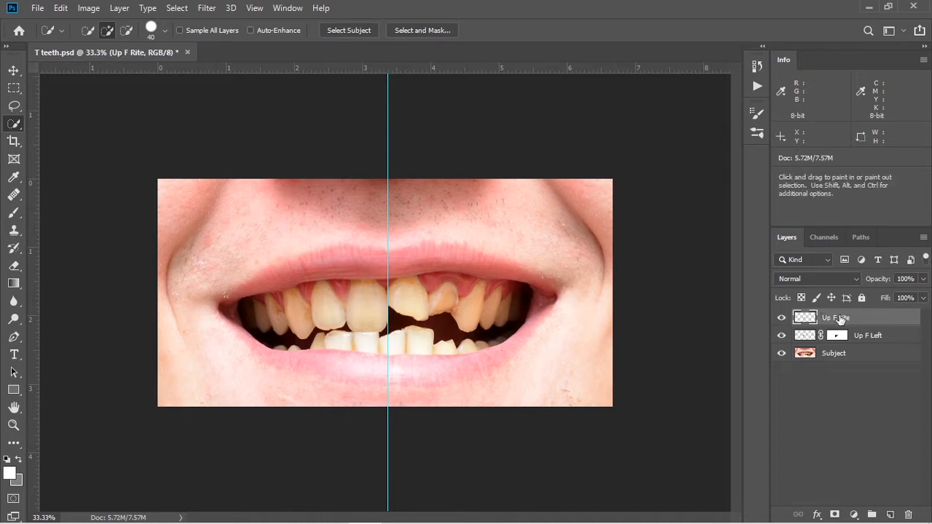
Move the Up F Rite tooth across the guide to cover the broken front tooth beside it
key("v")
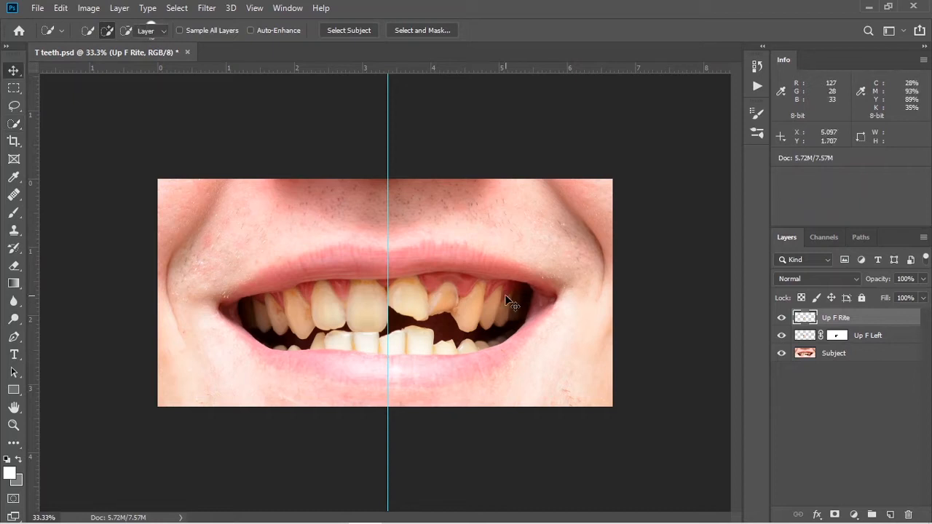
left_click_drag(376, 315, 417, 316)
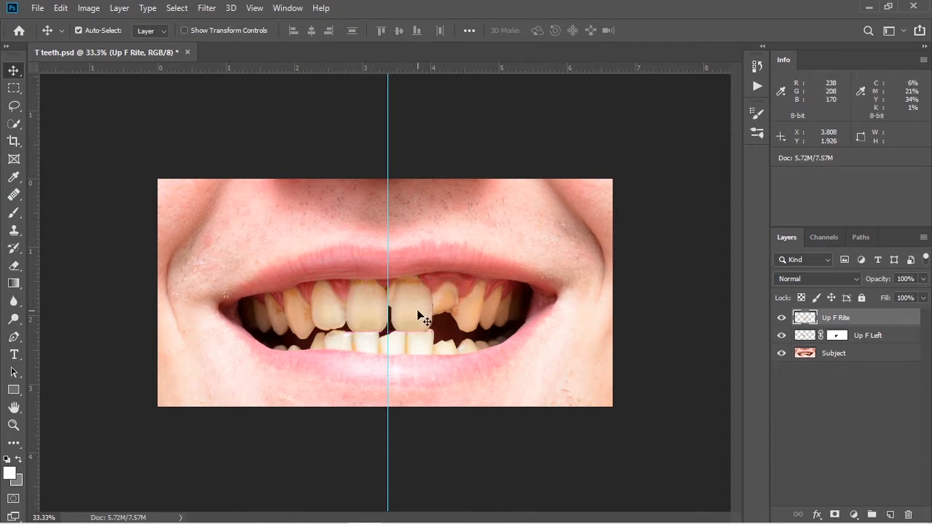
Flip the Up F Rite tooth horizontally and reposition it beside the guide over the broken front tooth
key("ctrl+t")
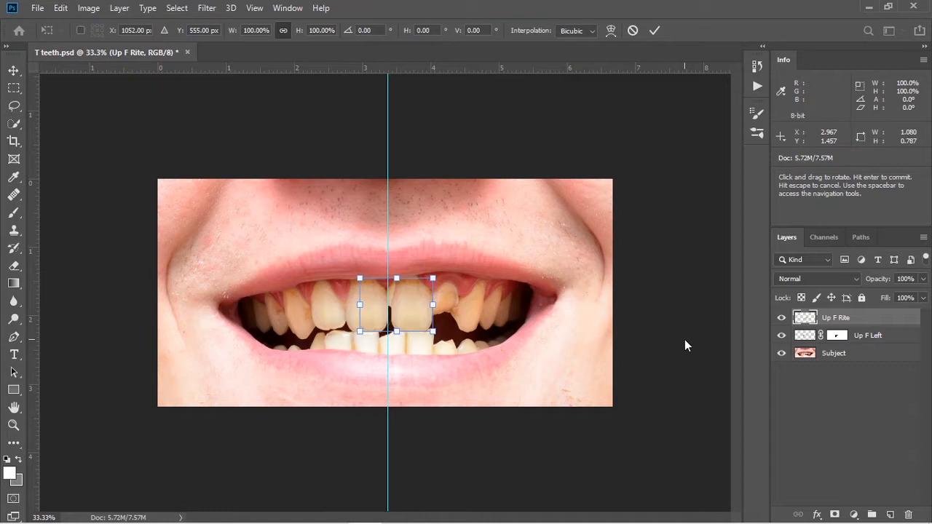
right_click(408, 311)
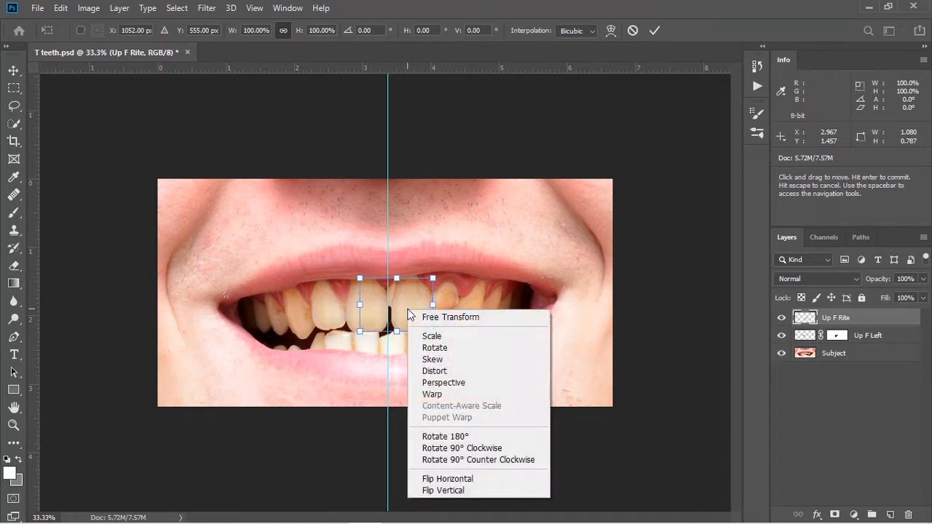
left_click(457, 479)
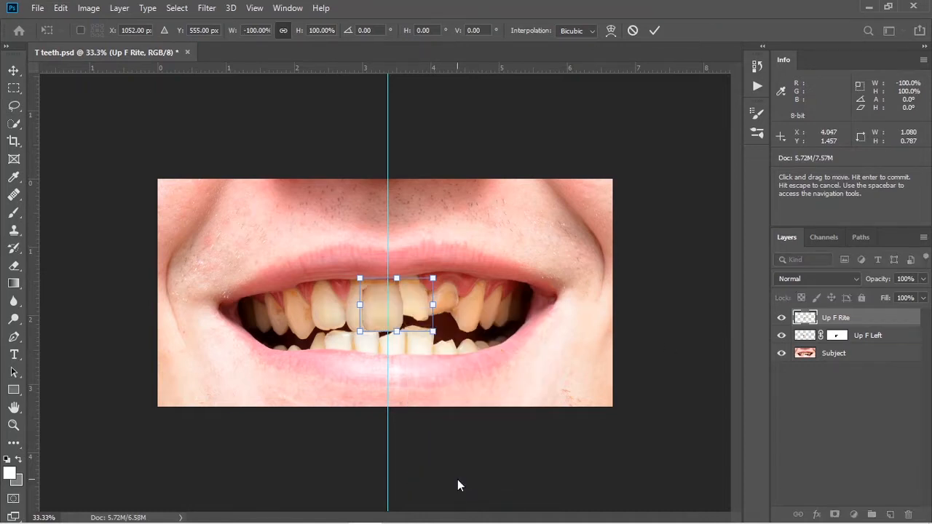
left_click_drag(392, 307, 417, 304)
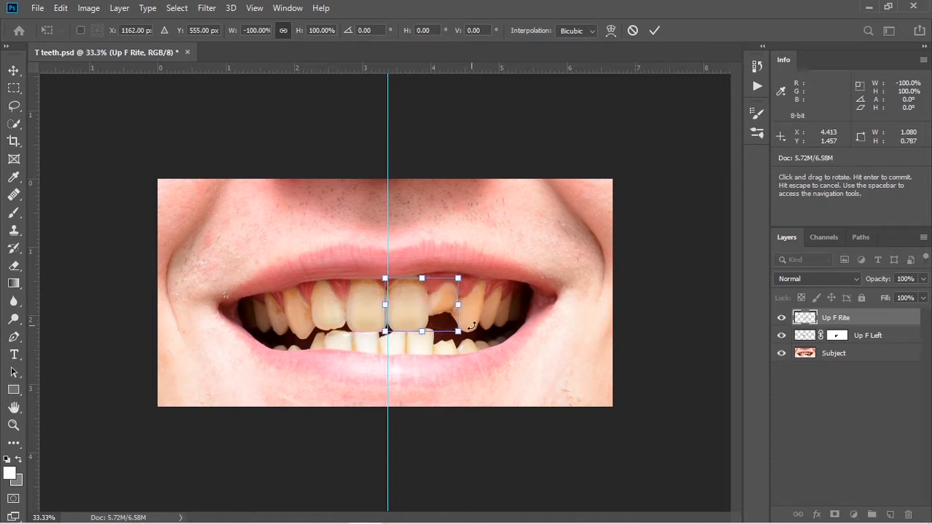
key("Return")
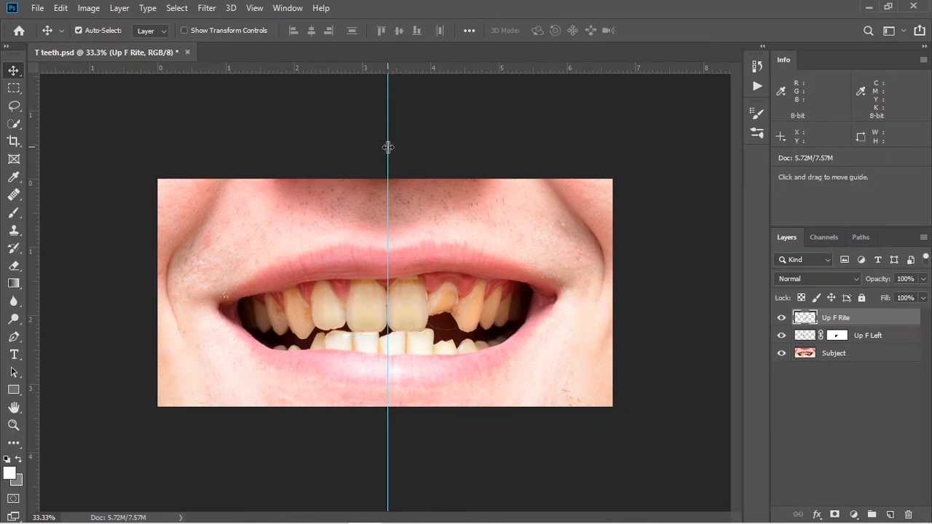
Hide the guide and nudge the Up F Rite tooth until it sits snugly beside the repaired front tooth
key("ctrl+semicolon")
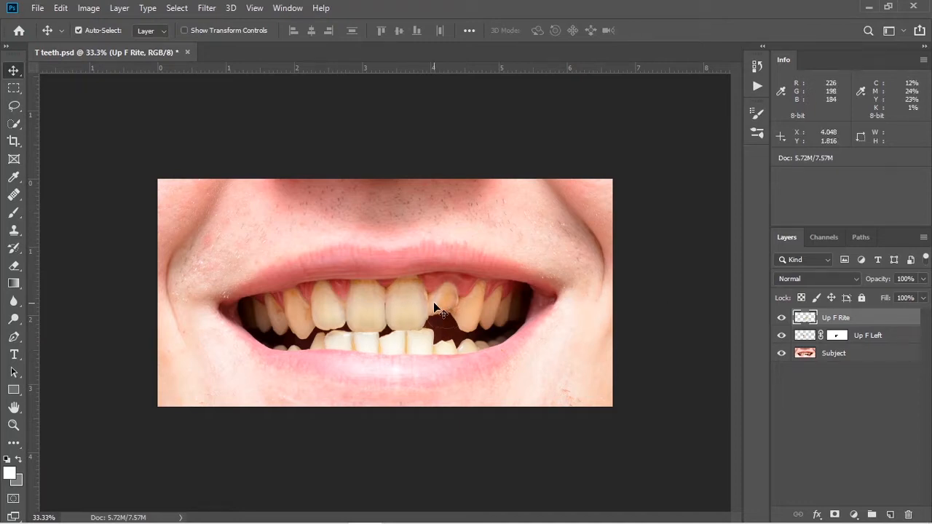
left_click_drag(435, 308, 427, 298)
key("ctrl+plus")
key("ctrl+plus")
key("ctrl+plus")
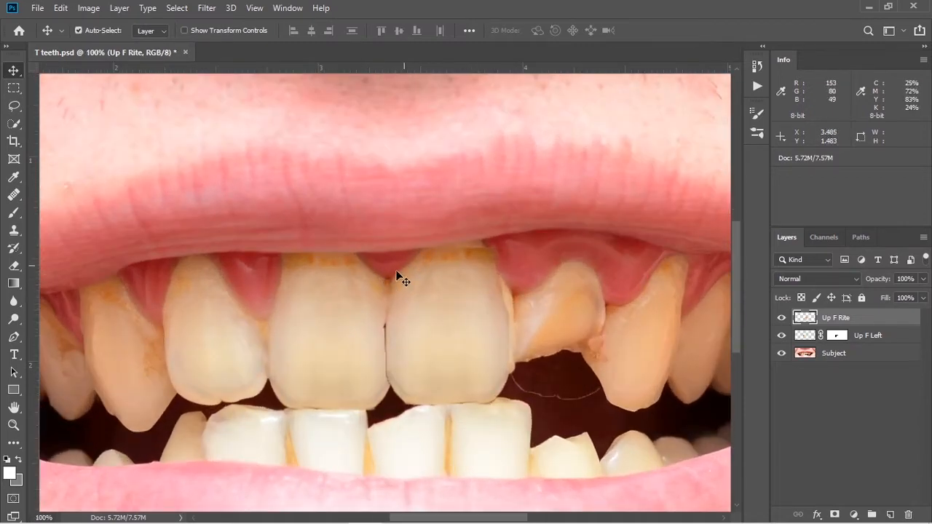
left_click_drag(430, 297, 440, 301)
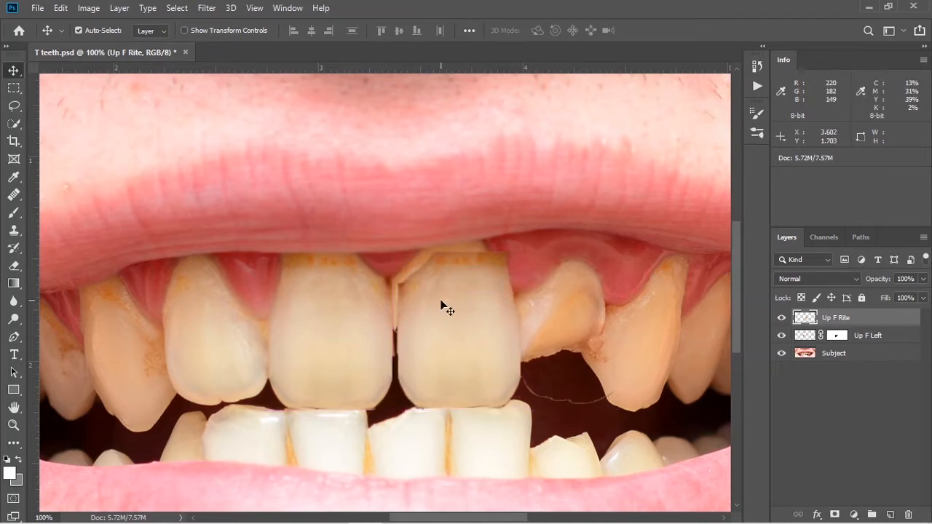
key("Left")
key("Left")
key("Left")
key("Left")
key("Left")
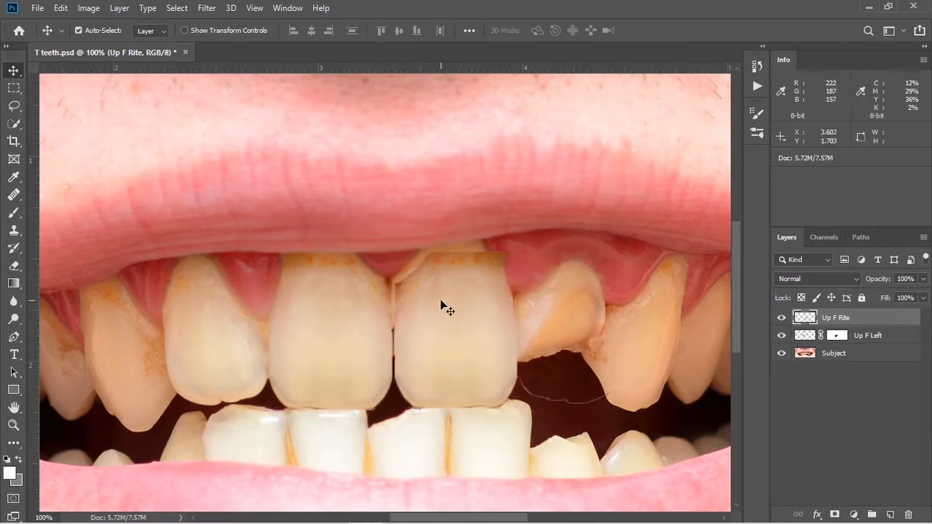
key("Up")
key("Up")
key("Up")
key("Up")
key("Up")
key("Up")
key("Left")
key("Left")
key("Left")
key("Left")
key("Left")
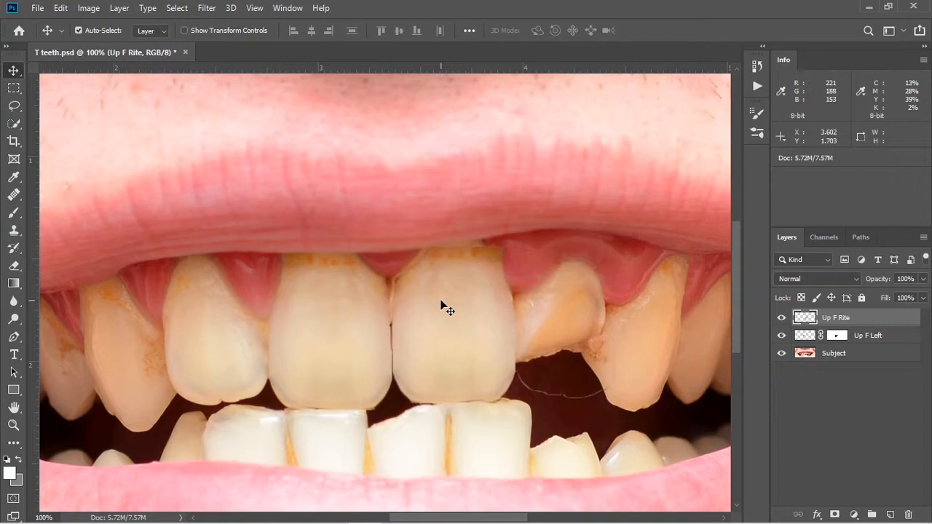
key("Left")
key("Left")
key("Left")
key("Left")
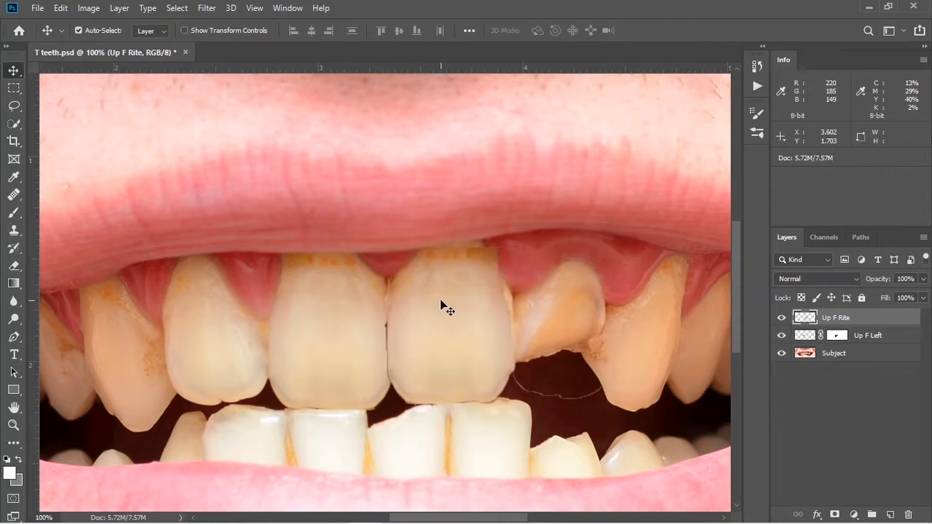
key("Right")
key("Right")
key("Left")
Lower the Up F Rite layer's opacity to 49% and nudge the tooth into line with the broken tooth beneath
left_click(922, 279)
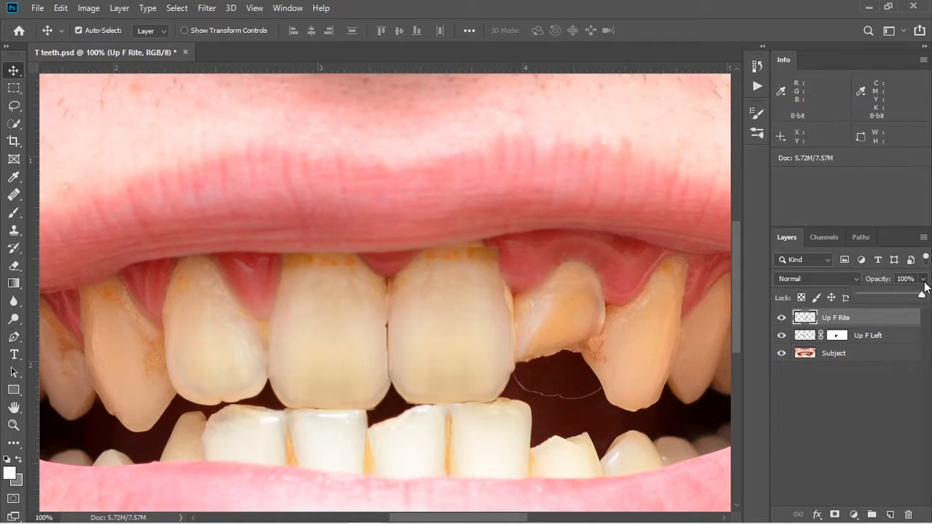
left_click_drag(886, 290, 866, 294)
left_click(886, 296)
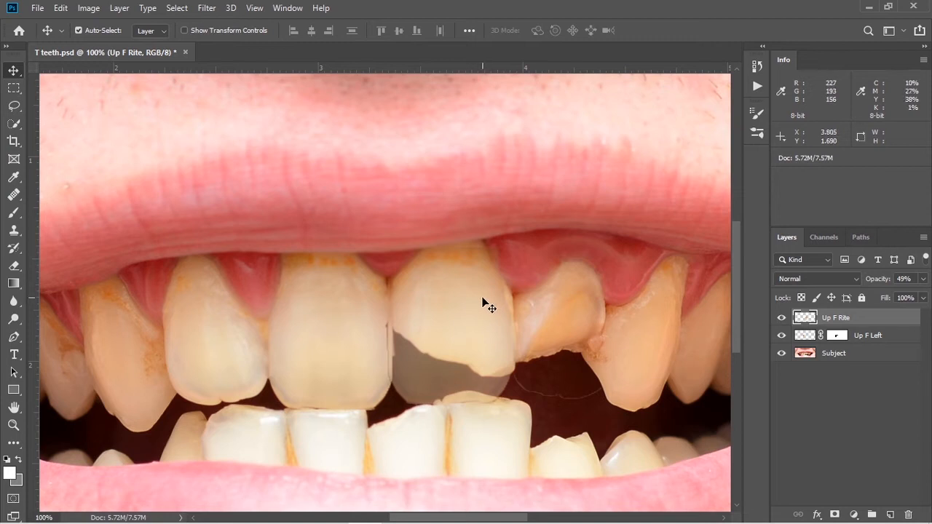
key("Right")
key("Right")
key("Right")
key("Right")
key("Right")
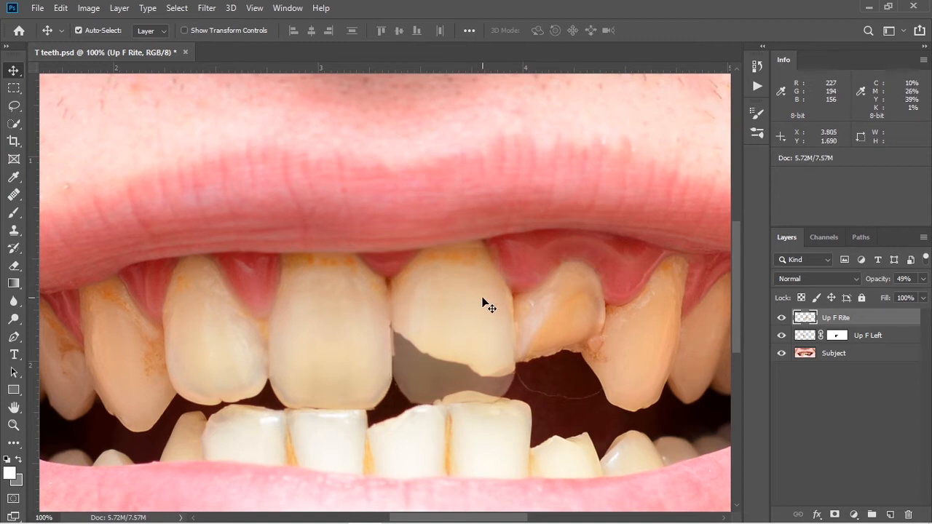
key("Right")
key("Left")
key("Left")
key("Up")
key("Up")
key("Up")
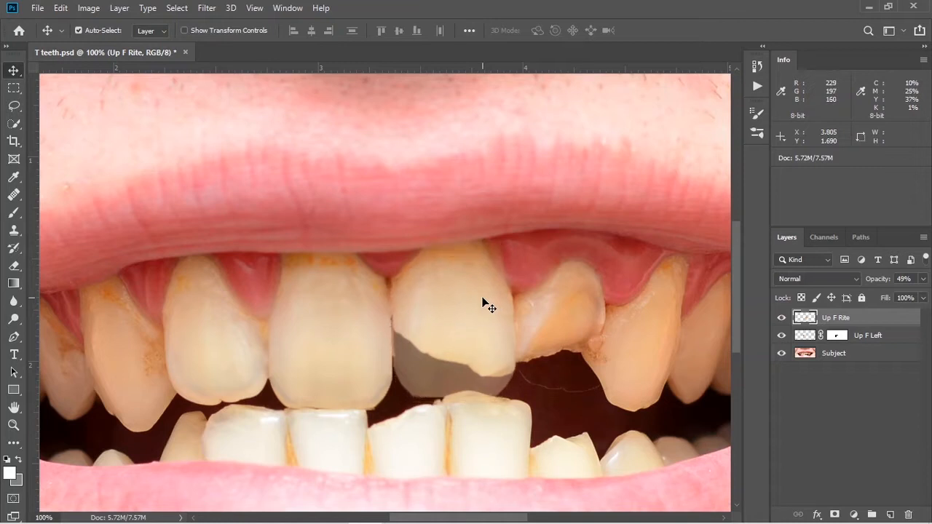
Add a layer mask to Up F Rite and paint black to hide the overlap along the gum and neighbouring teeth
key("d")
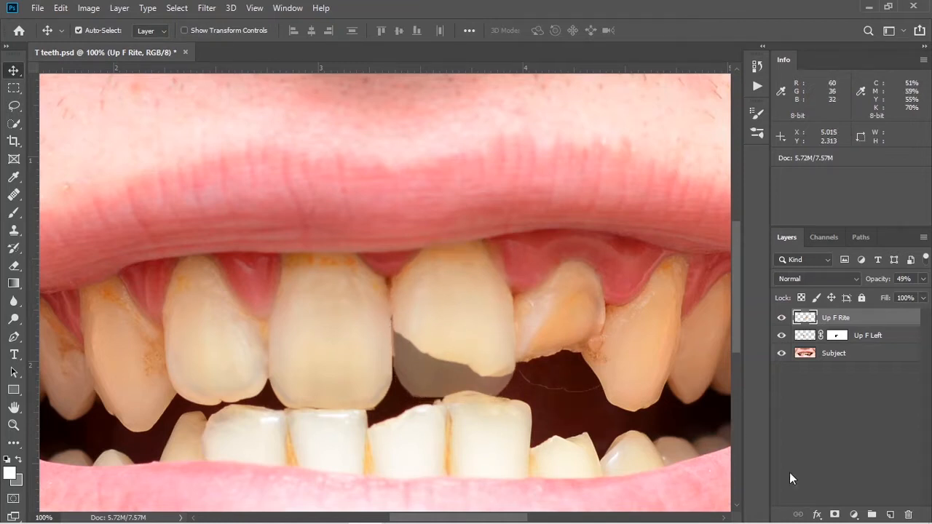
left_click(835, 515)
key("b")
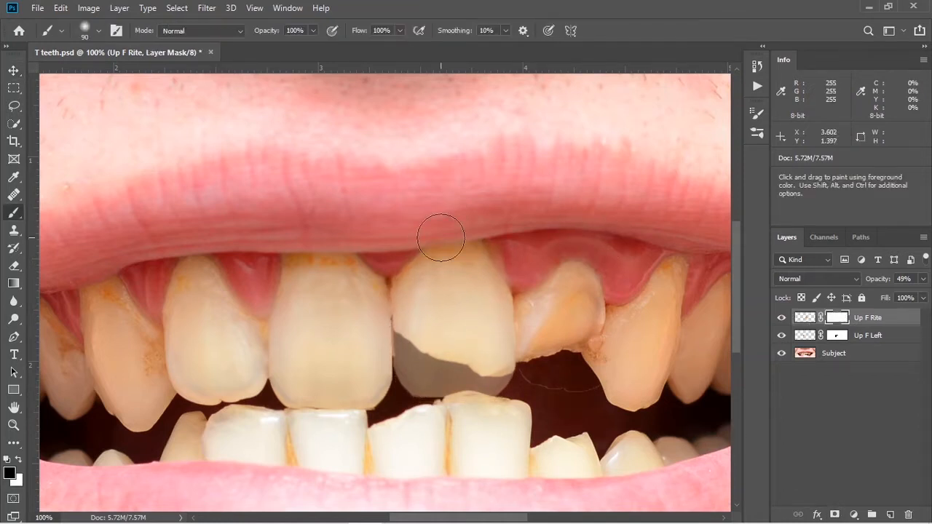
mouse_move(441, 235)
left_mouse_down()
mouse_move(476, 263)
mouse_move(516, 261)
mouse_move(546, 298)
left_mouse_up()
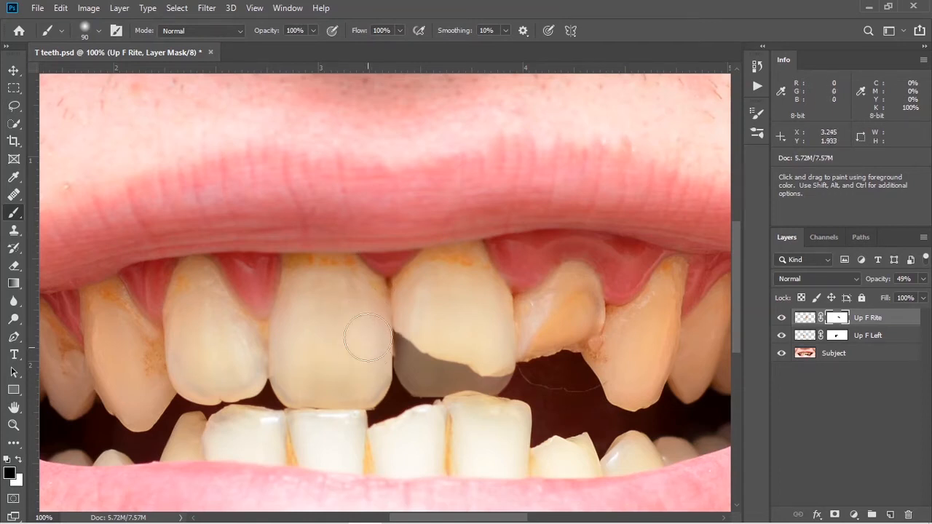
Set the brush hardness to 50% and paint white on the mask over the tooth's inner edge near the break
right_click(457, 199)
left_click(575, 261)
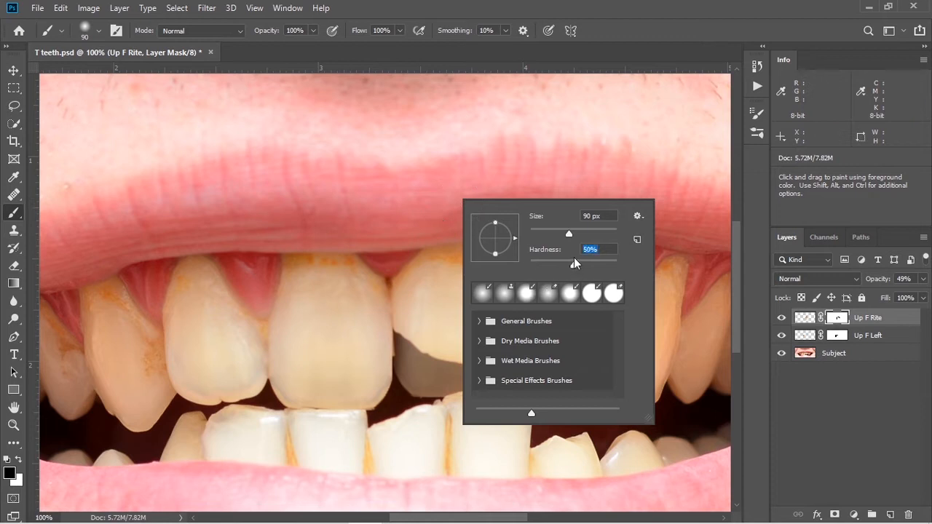
key("Return")
key("x")
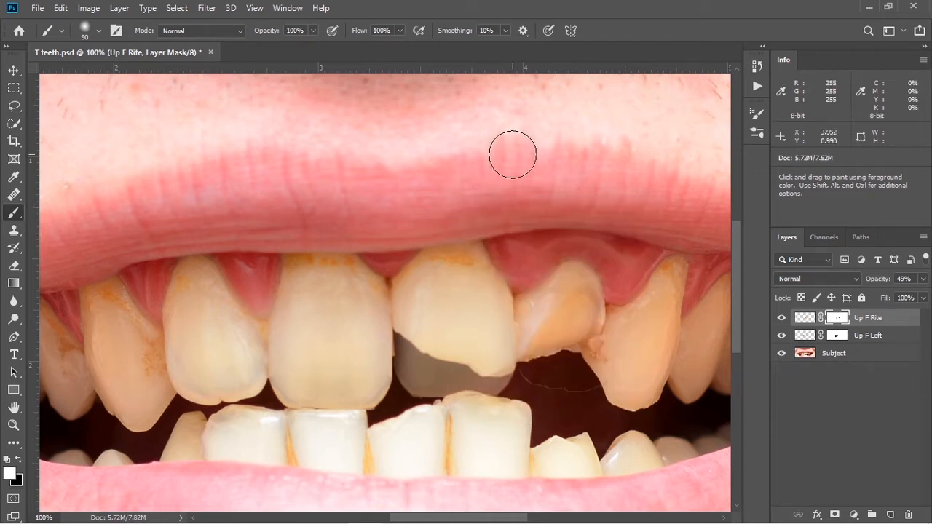
mouse_move(429, 310)
left_mouse_down()
mouse_move(422, 303)
mouse_move(423, 339)
left_mouse_up()
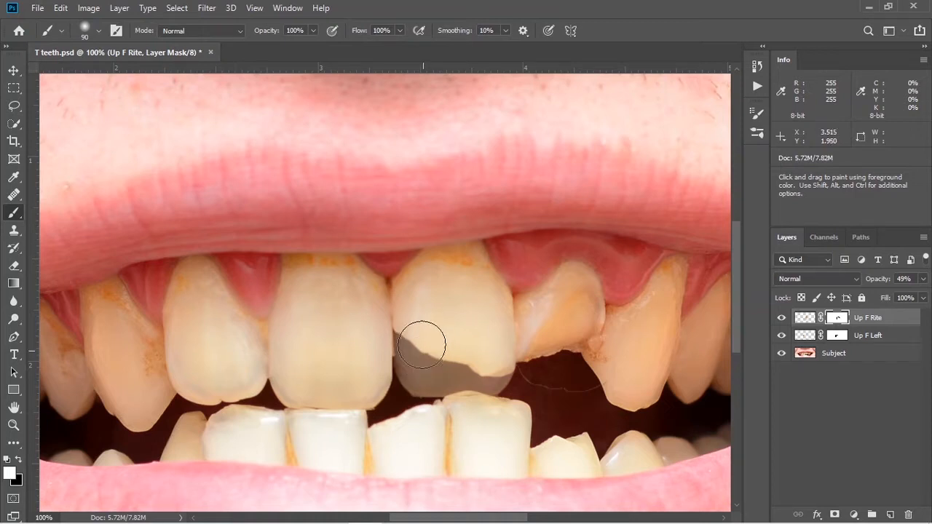
key("x")
Set the Up F Rite layer's opacity to 100% and toggle its visibility to compare the tooth before and after
left_click(923, 280)
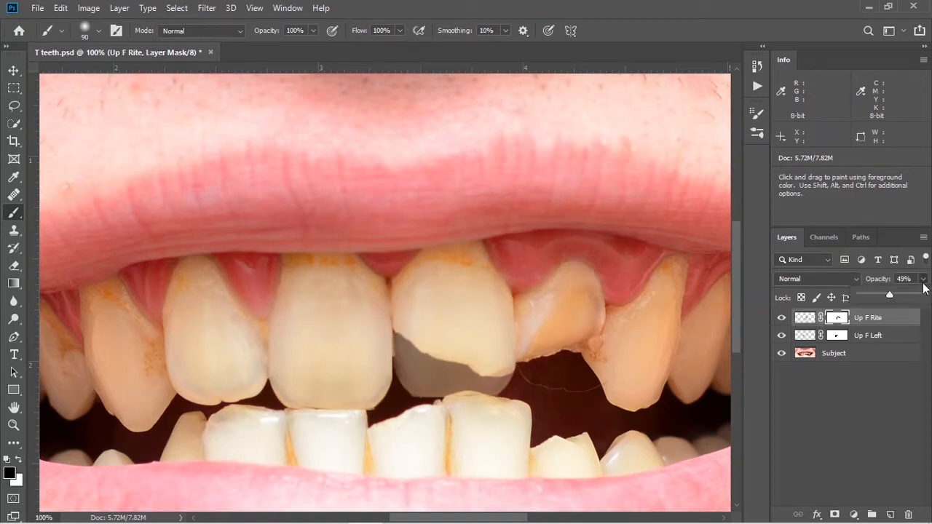
left_click_drag(888, 296, 921, 296)
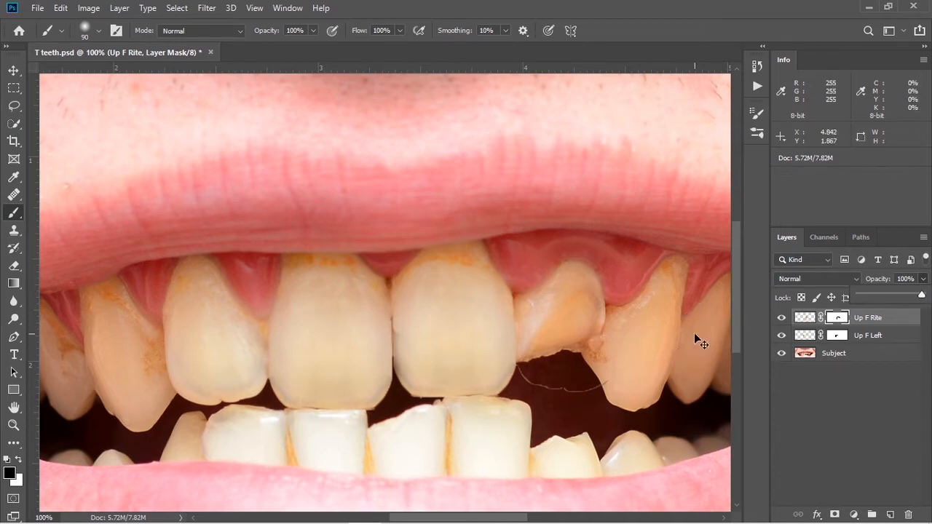
key("ctrl+minus")
key("ctrl+minus")
key("ctrl+minus")
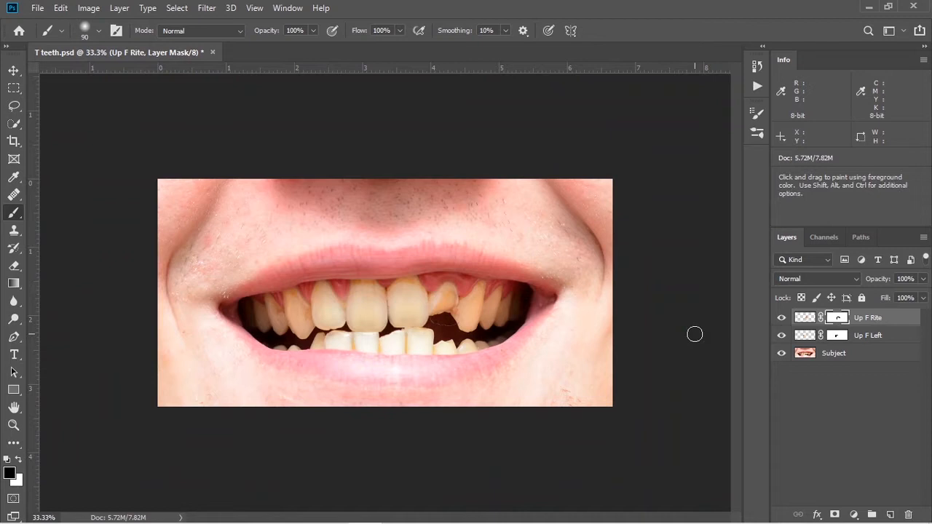
left_click(781, 318)
left_click(780, 318)
left_click(780, 318)
left_click(780, 318)
Quick-select the healthy tooth beside the Up F Left tooth on the Subject layer and copy it to a new layer
key("v")
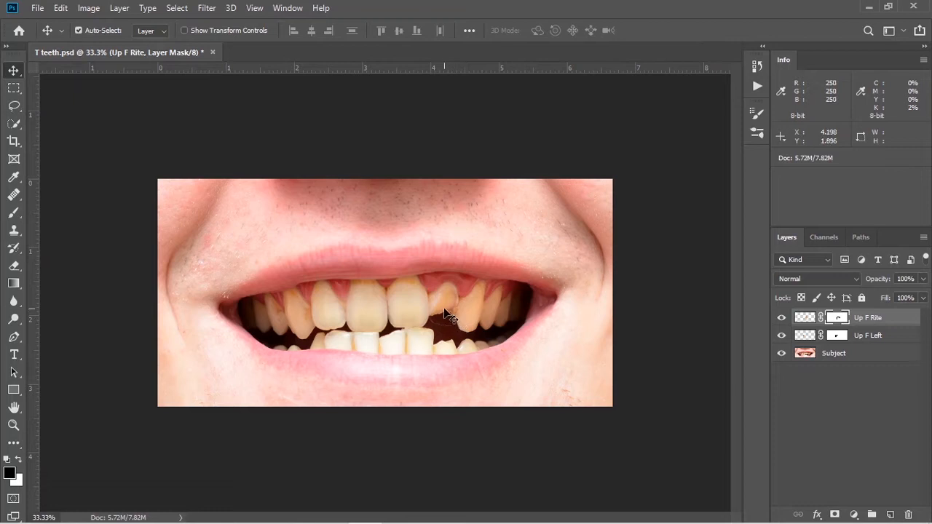
left_click(837, 354)
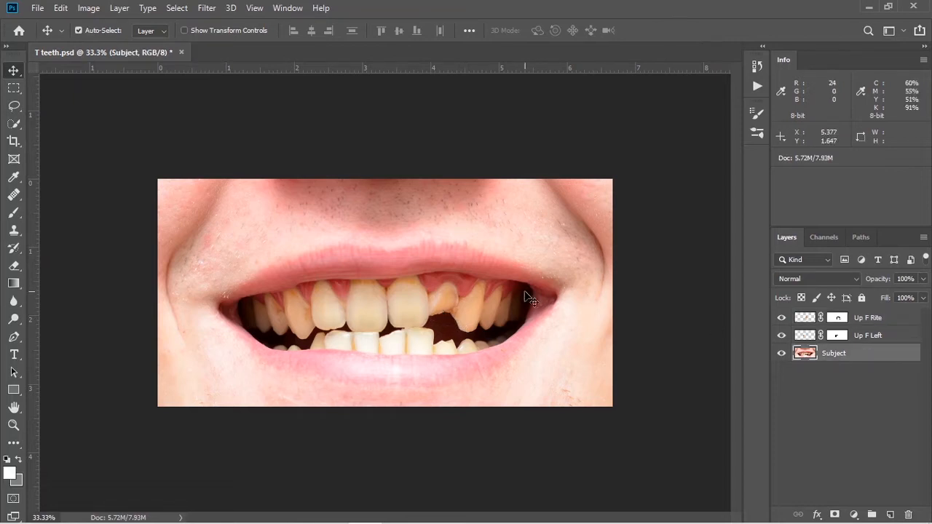
key("w")
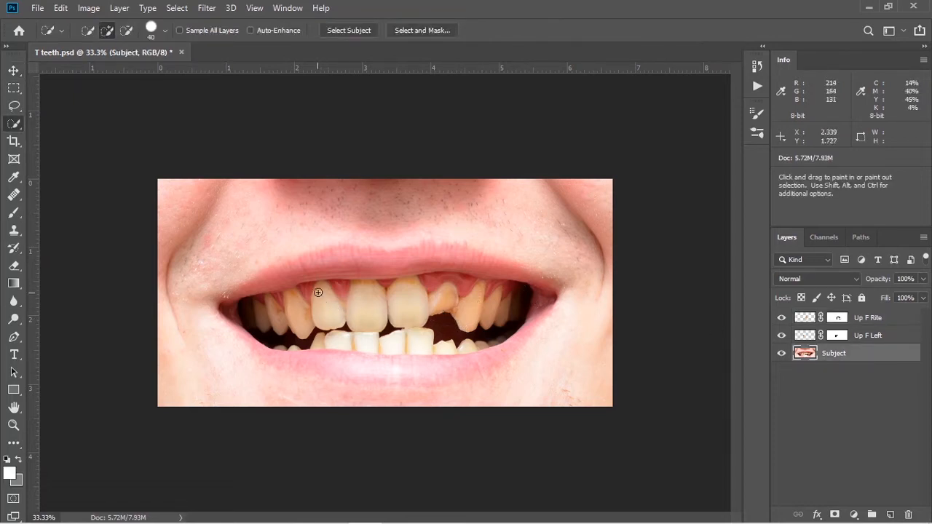
left_click_drag(318, 292, 324, 316)
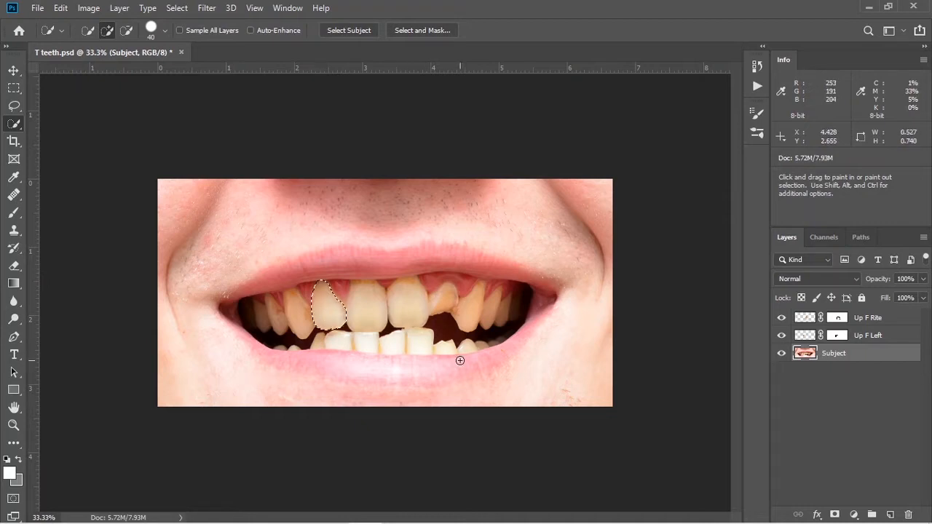
key("ctrl+j")
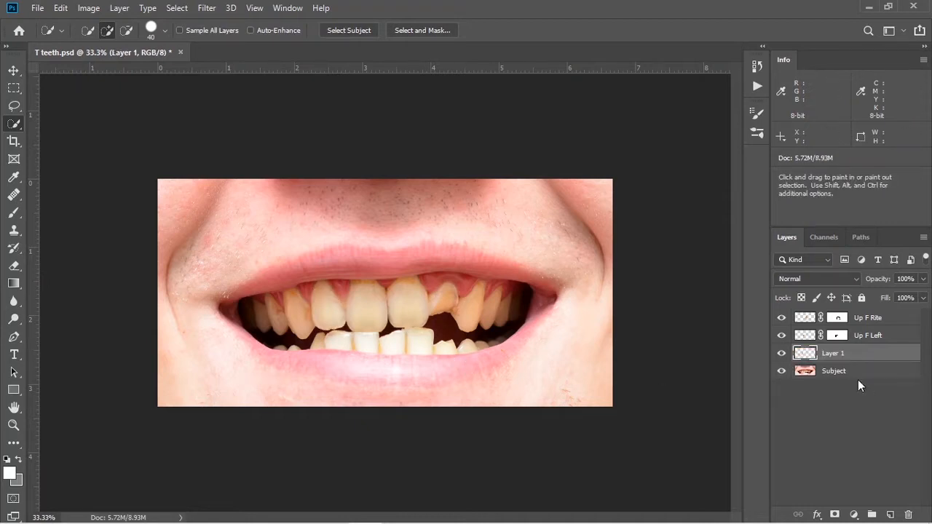
Rename the copied tooth layer, Layer 1, as Up Rite Sec
double_click(834, 355)
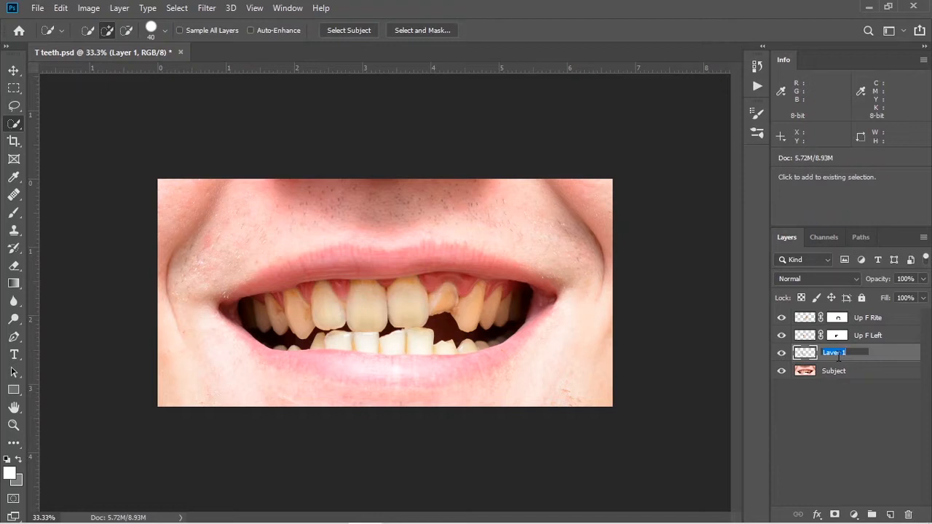
type("U")
type("p")
type(" F")
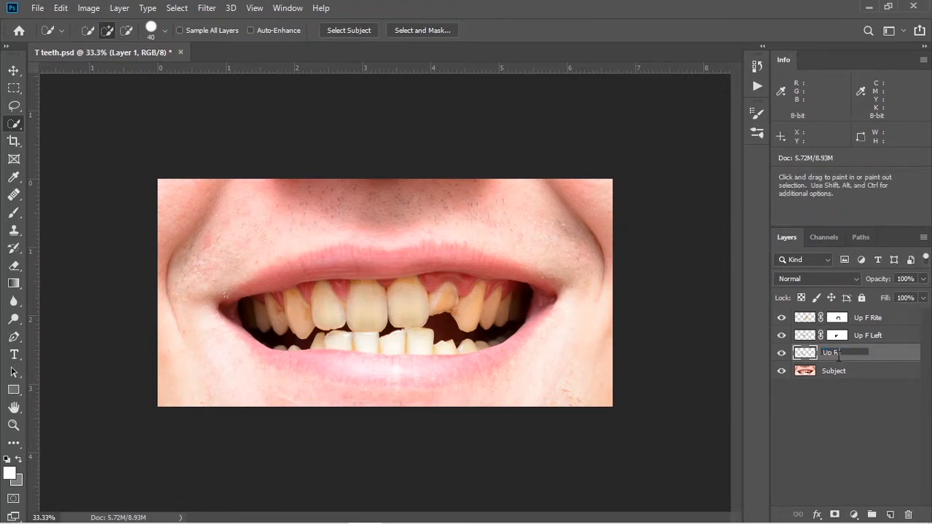
type("ite Sec")
key("Return")
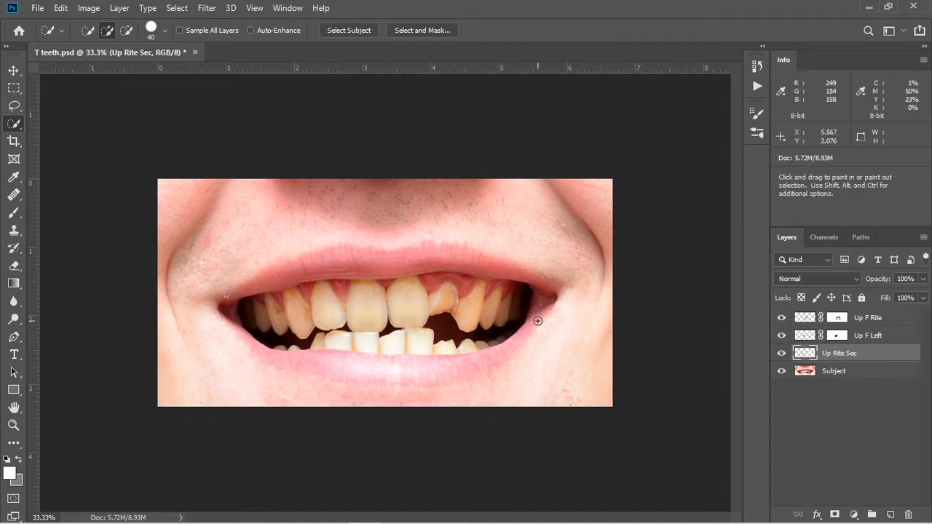
Move the Up Rite Sec tooth over the broken upper tooth beside the Up F Rite tooth and flip it horizontally
key("v")
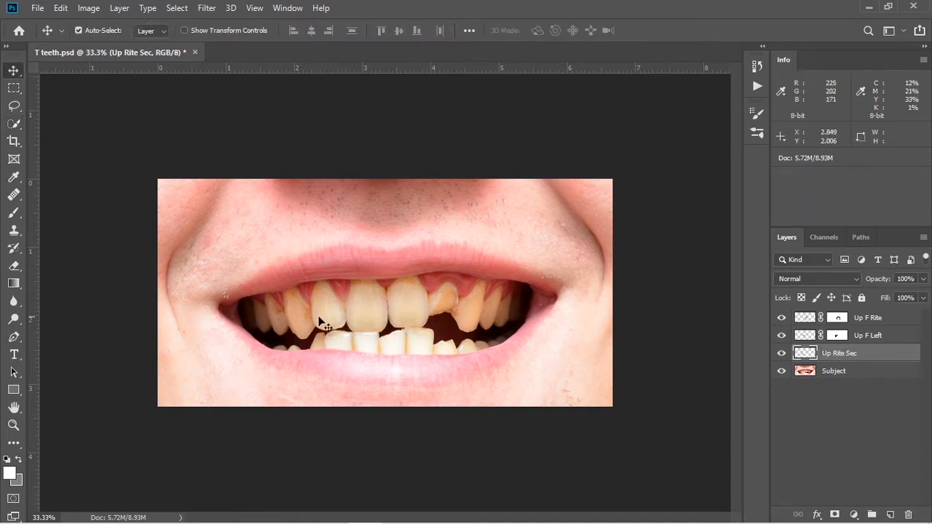
left_click_drag(328, 318, 446, 320)
key("ctrl+t")
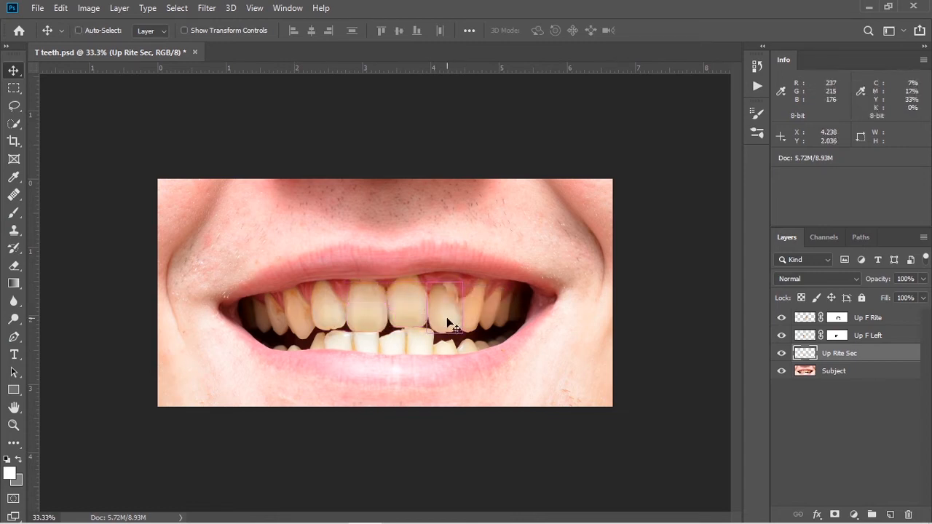
right_click(447, 321)
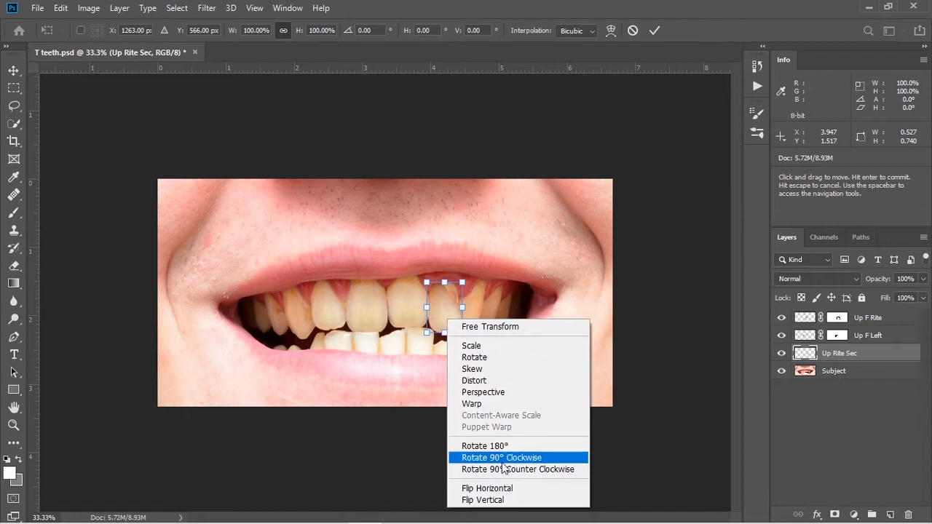
left_click(502, 488)
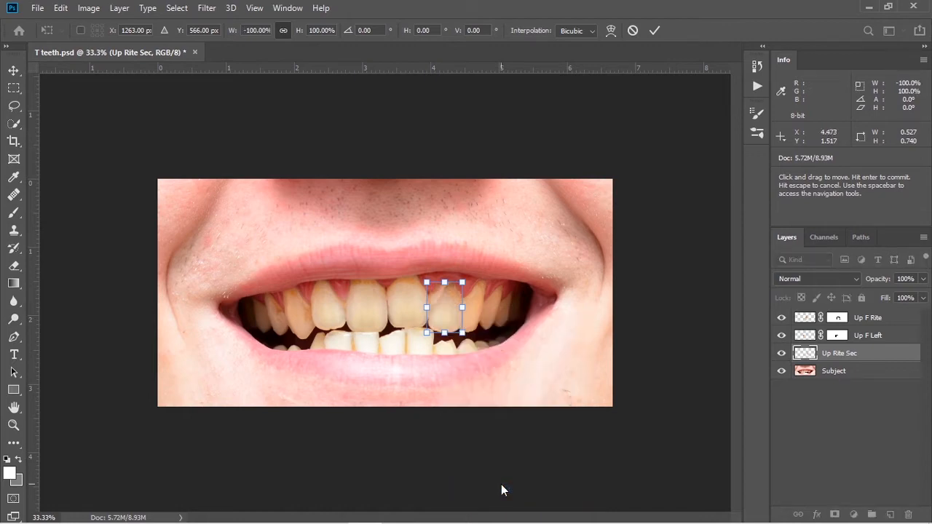
key("Return")
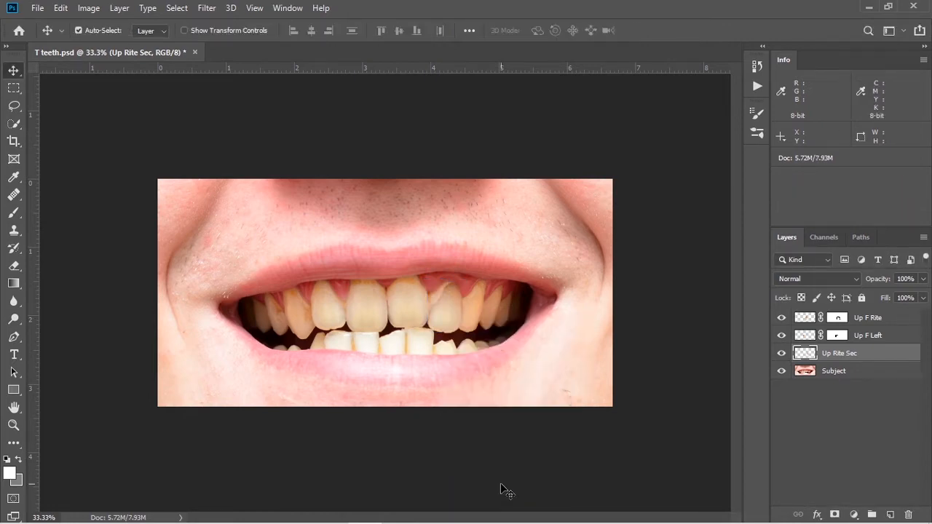
Nudge the Up Rite Sec tooth up and left until it lines up with the gum and the neighbouring front tooth
key("ctrl+plus")
key("ctrl+plus")
key("ctrl+plus")
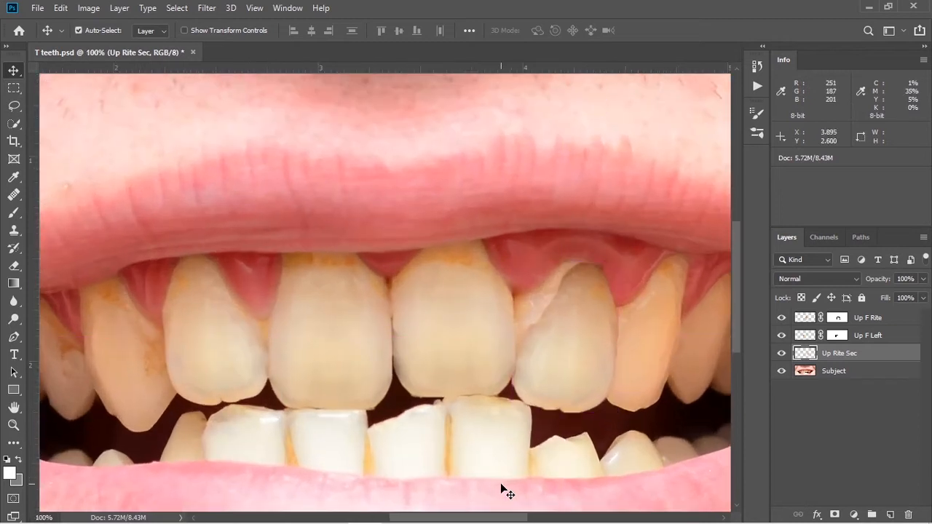
key("Up")
key("Up")
key("Up")
key("Up")
key("Up")
key("Up")
key("Up")
key("Up")
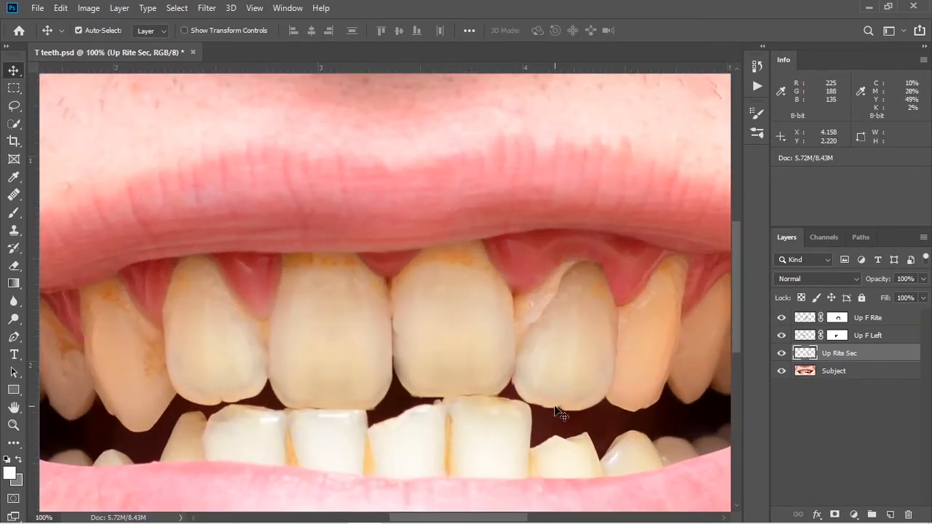
key("Left")
key("Left")
key("Left")
key("Left")
key("Left")
key("Left")
key("Left")
key("Left")
key("Left")
key("Left")
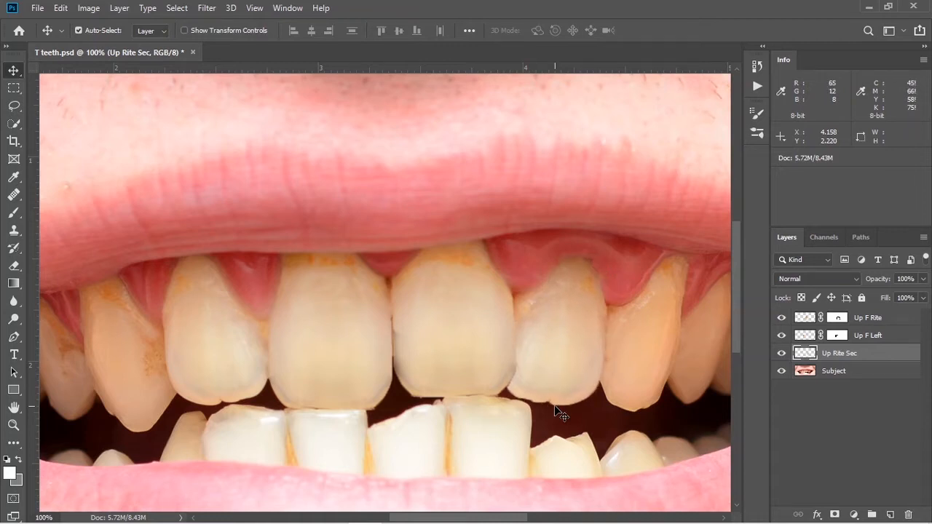
Add a layer mask to Up Rite Sec and paint black over the tooth's upper and outer edges to blend them
left_click(834, 514)
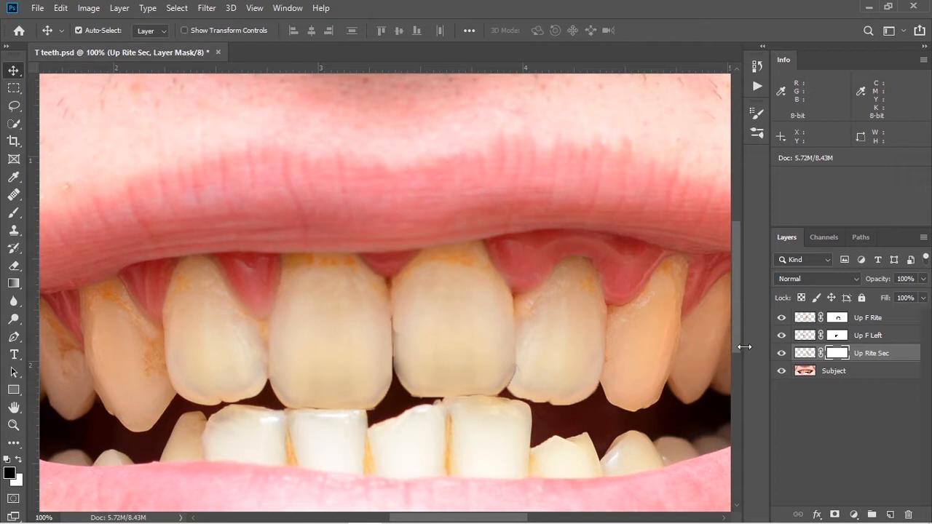
key("b")
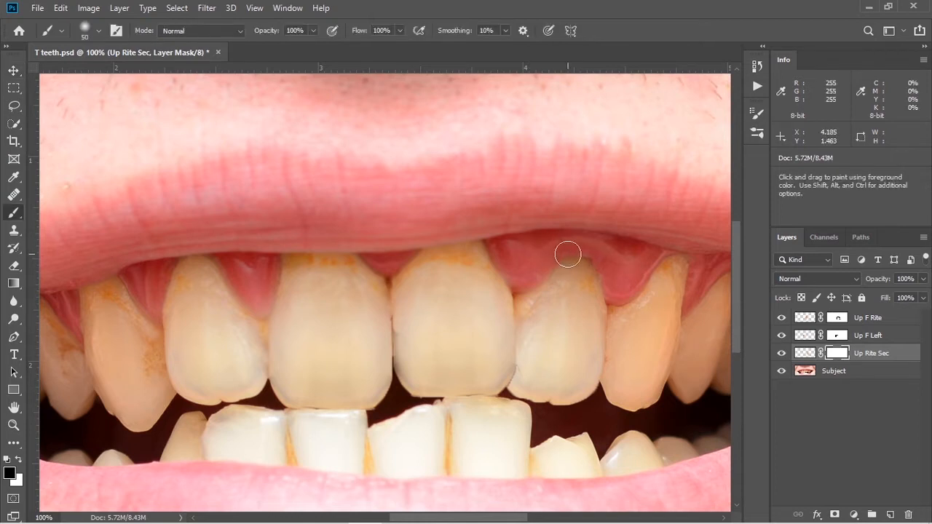
mouse_move(582, 256)
left_mouse_down()
mouse_move(559, 260)
mouse_move(512, 312)
mouse_move(516, 298)
mouse_move(514, 325)
mouse_move(557, 255)
mouse_move(599, 257)
mouse_move(608, 279)
mouse_move(601, 274)
mouse_move(627, 278)
left_mouse_up()
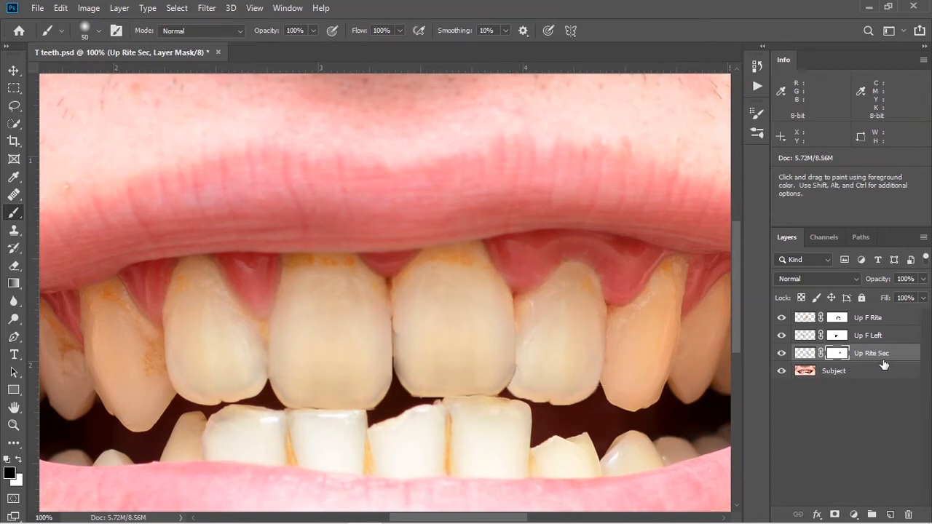
Toggle the Up F Rite layer's visibility to compare the repaired smile with and without that tooth
key("ctrl+minus")
key("ctrl+minus")
key("ctrl+minus")
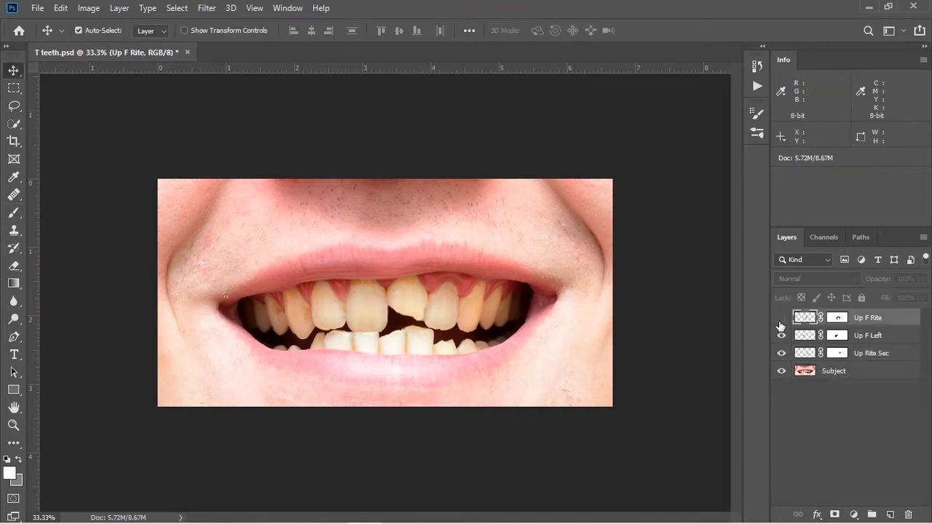
left_click(781, 319)
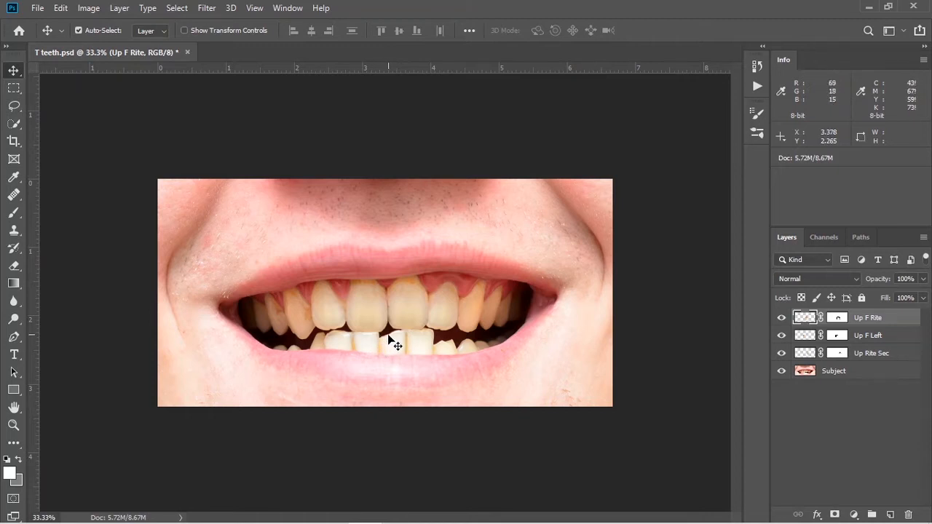
Quick-select the healthy lower front tooth left of the chipped one on the Subject layer and copy it to a new layer
double_click(837, 371)
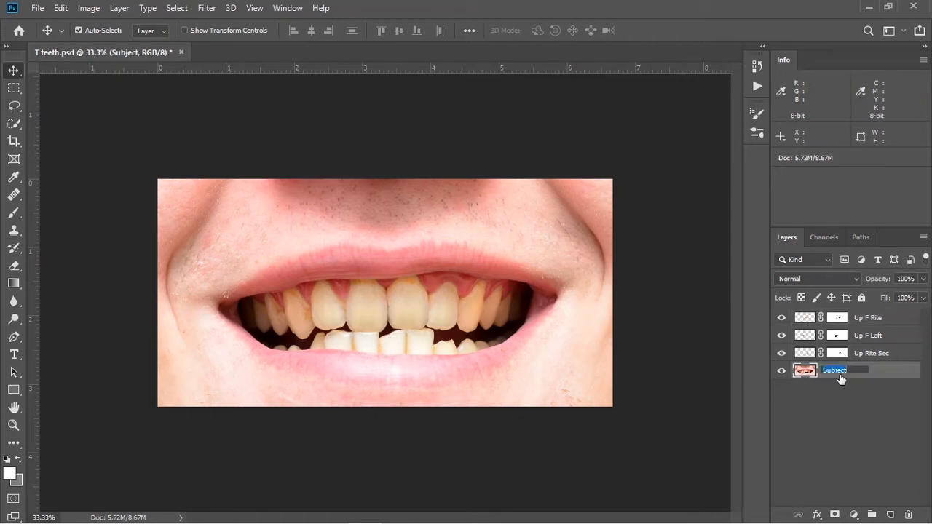
left_click(838, 397)
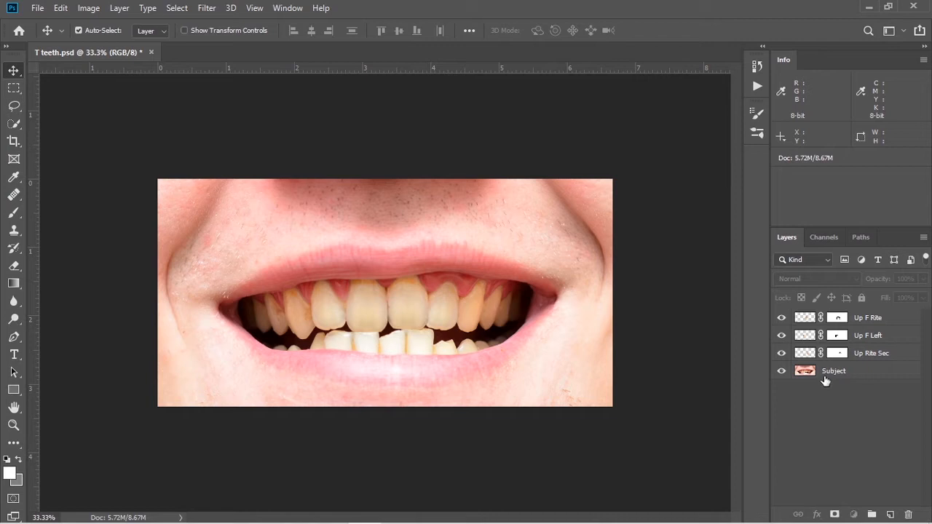
left_click(825, 380)
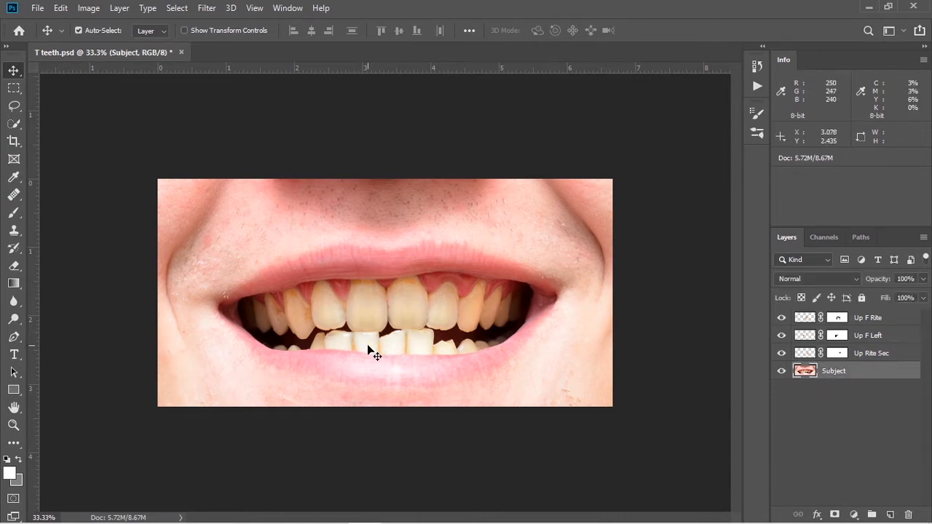
key("w")
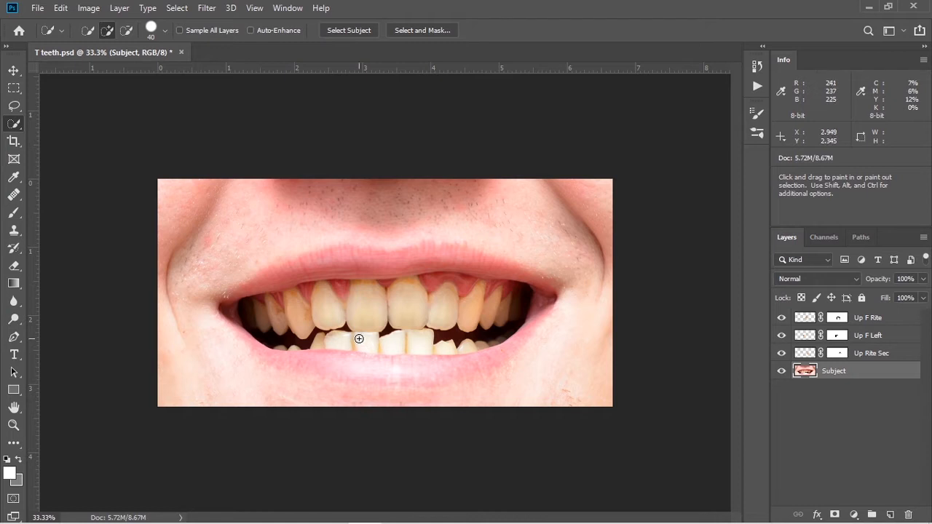
left_click_drag(357, 337, 366, 341)
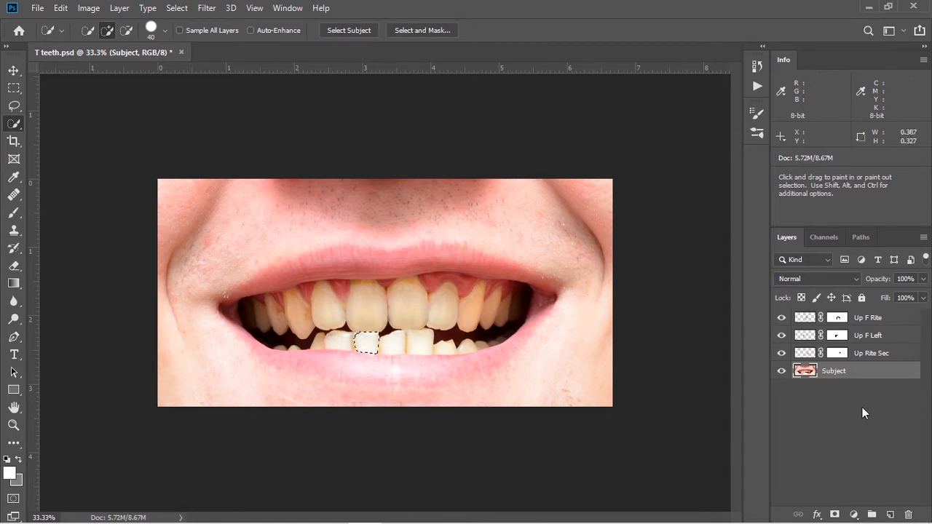
key("ctrl+j")
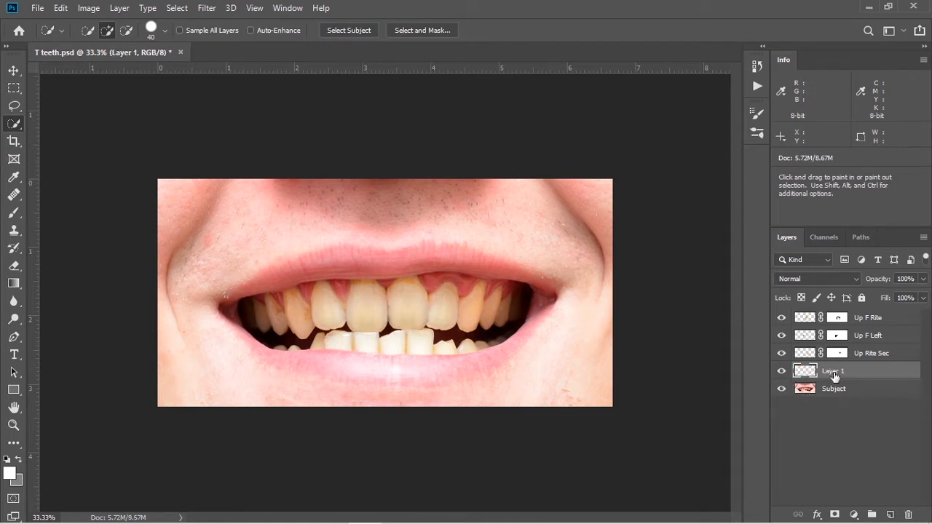
Rename the copied lower tooth layer, Layer 1, as Down Rite
double_click(828, 372)
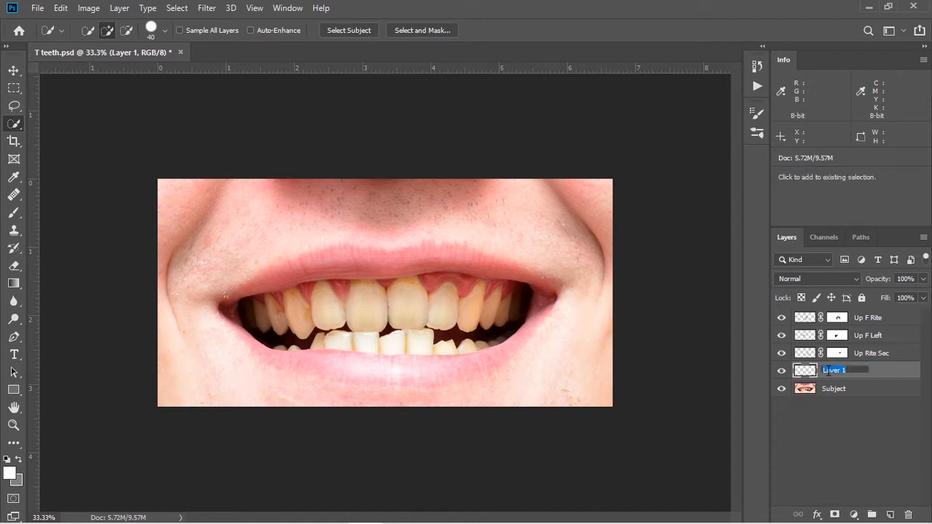
type("Down Rite")
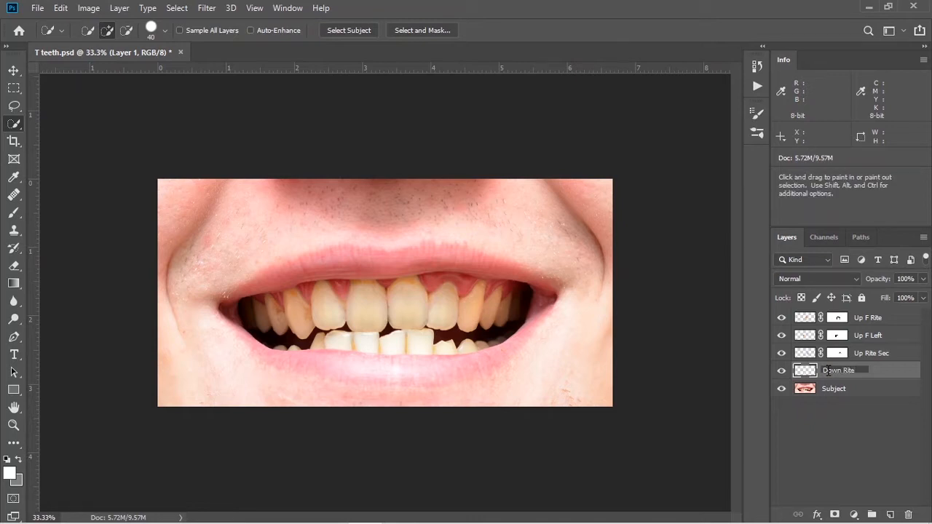
key("Return")
Shift the Down Rite tooth horizontally to the right so it covers the chipped lower front tooth
key("v")
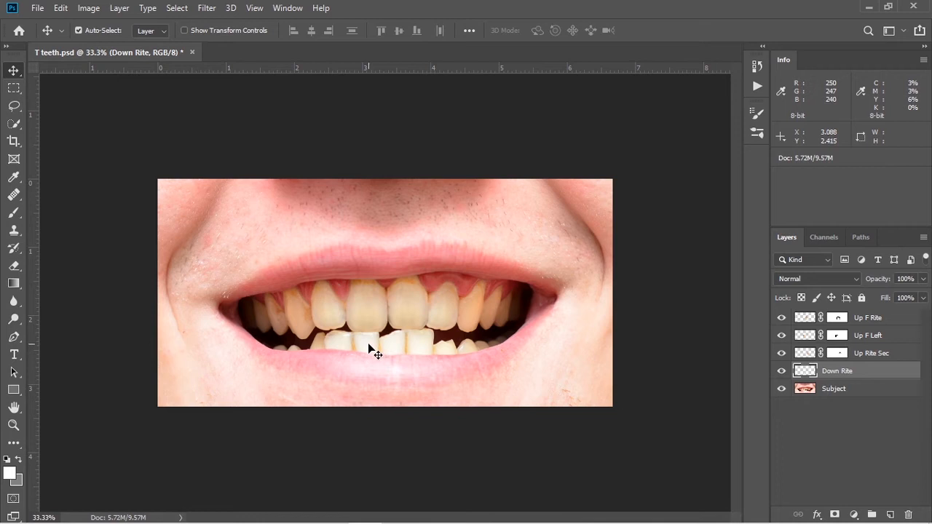
key("shift+Right")
key("shift+Right")
key("shift+Right")
key("shift+Right")
key("shift+Right")
key("shift+Right")
key("shift+Right")
key("shift+Right")
key("shift+Right")
key("shift+Right")
key("shift+Right")
key("ctrl+plus")
key("ctrl+plus")
key("ctrl+plus")
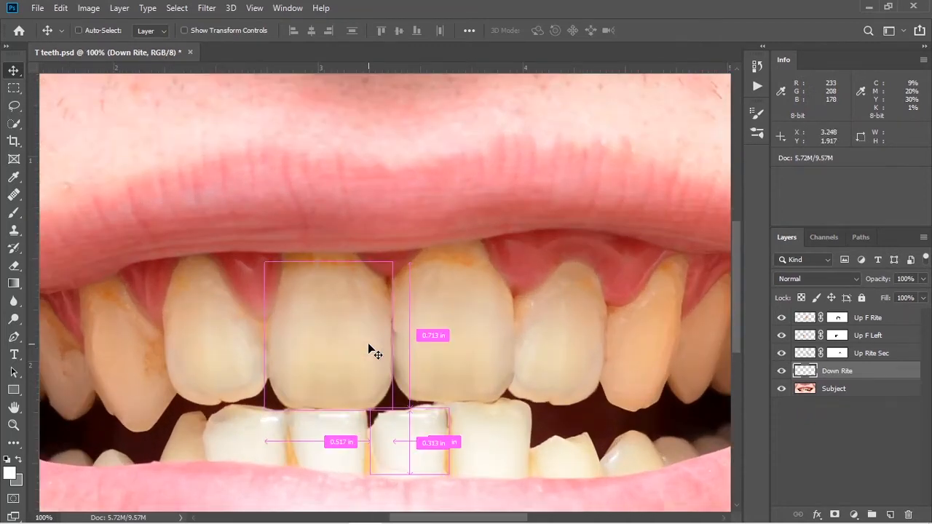
Flip the Down Rite tooth horizontally and shift it slightly left to fit over the chipped tooth
key("ctrl+t")
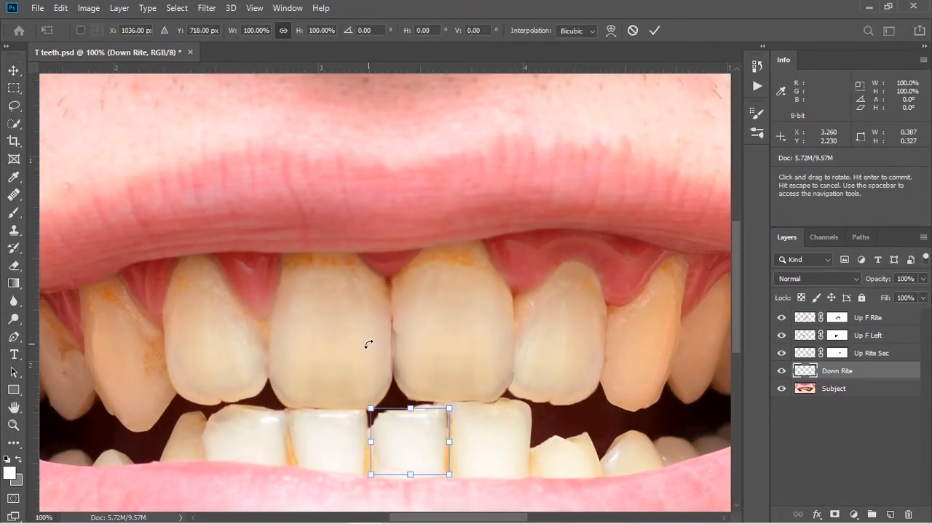
right_click(410, 437)
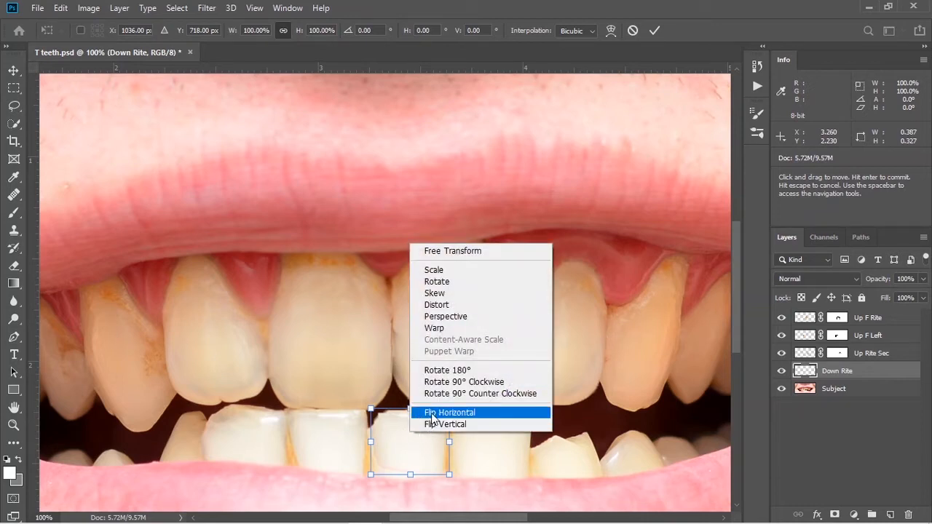
left_click(431, 413)
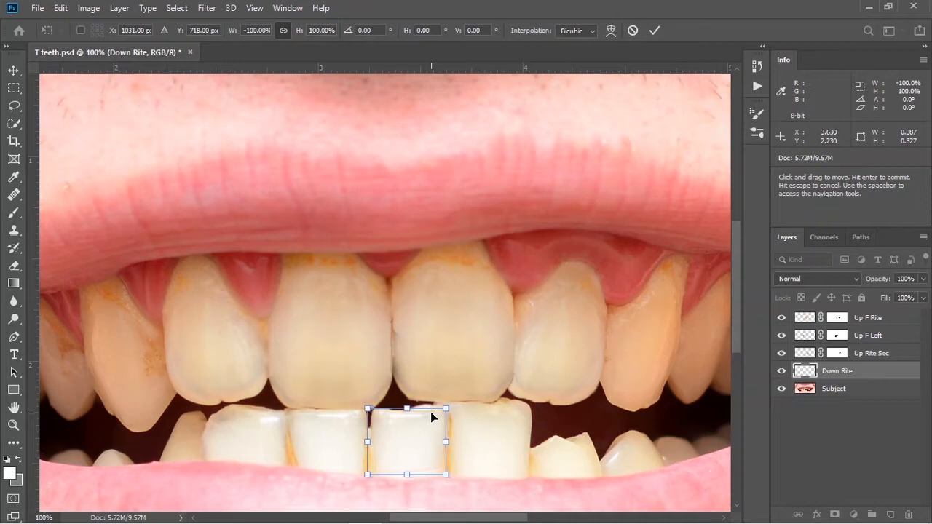
key("Return")
Add a layer mask to Down Rite and paint black along the tooth's right and lower edges to blend them
left_click(834, 514)
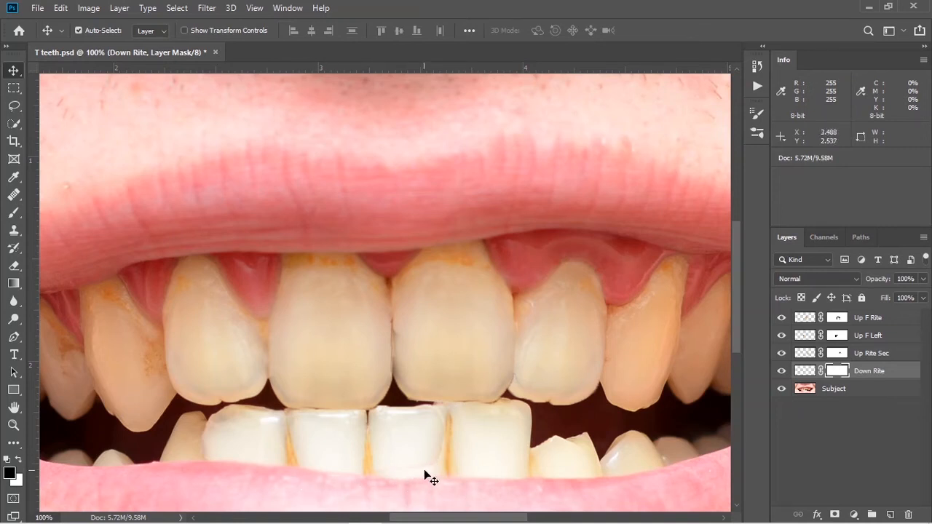
key("b")
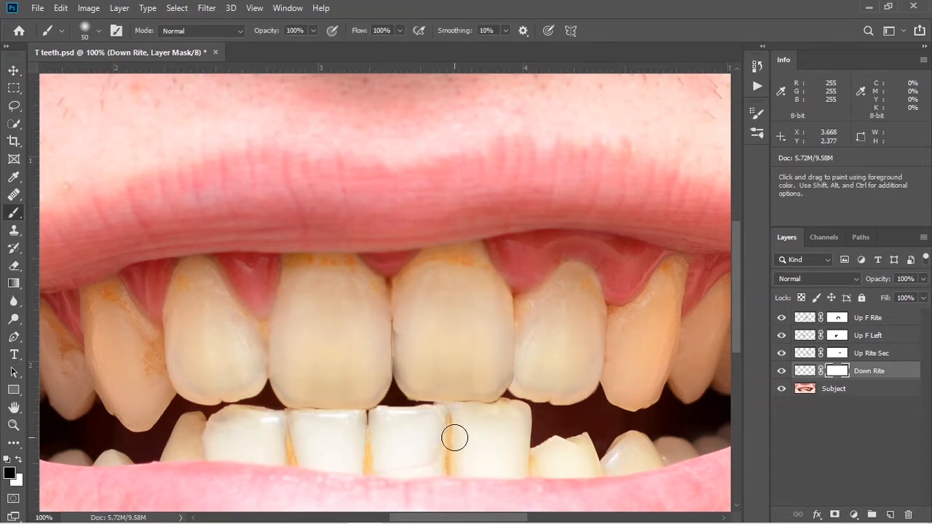
left_click_drag(449, 425, 433, 461)
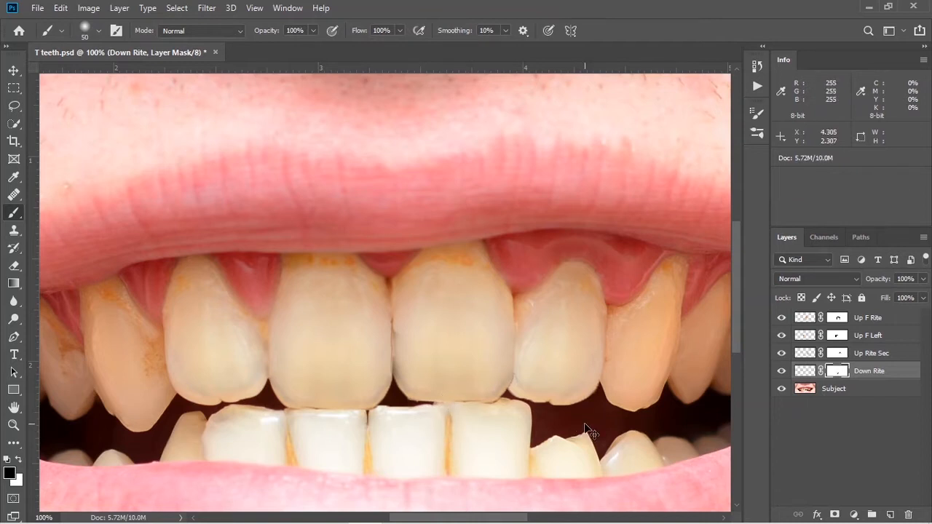
Toggle the Down Rite layer's visibility to compare the lower tooth before and after the repair
key("ctrl+minus")
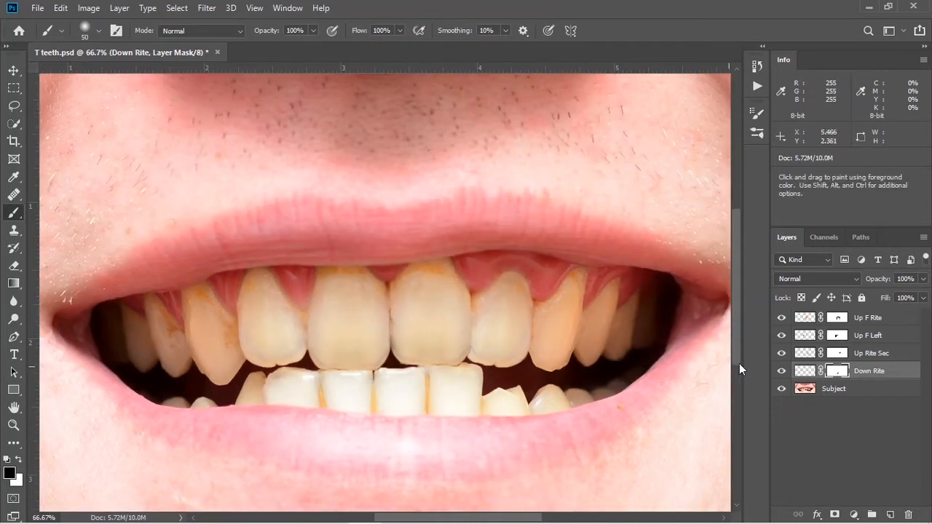
left_click(780, 373)
left_click(779, 373)
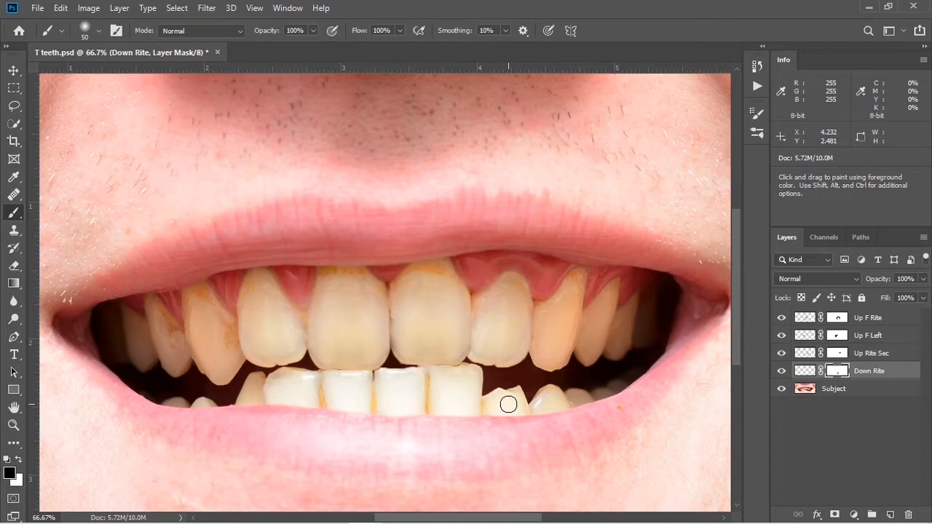
Stamp all visible layers onto a new layer above Up F Rite, and group the layers from Up F Rite down to Subject
left_click(859, 320)
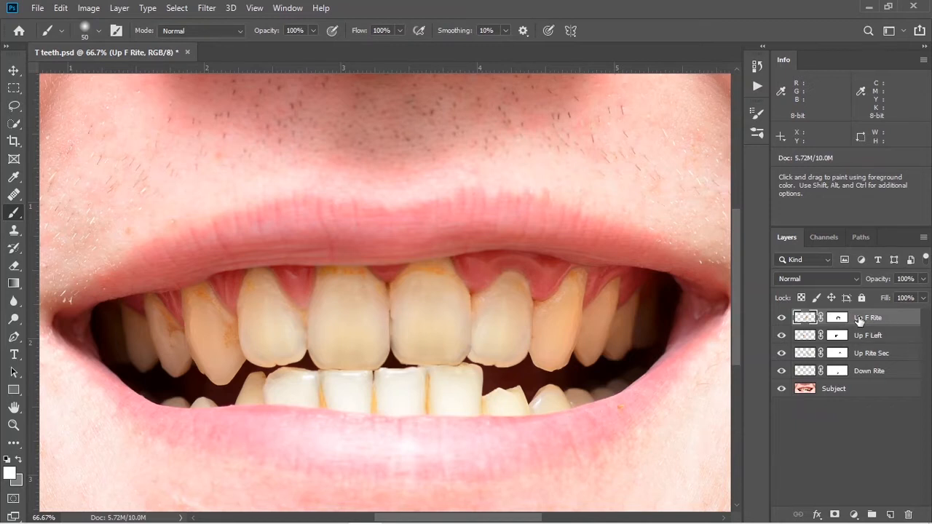
key("ctrl+shift+alt+e")
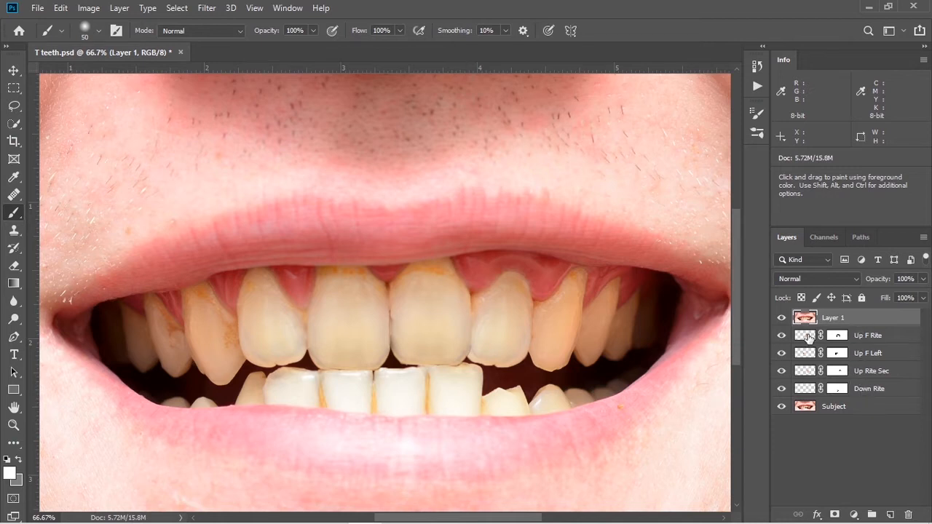
left_click(879, 339)
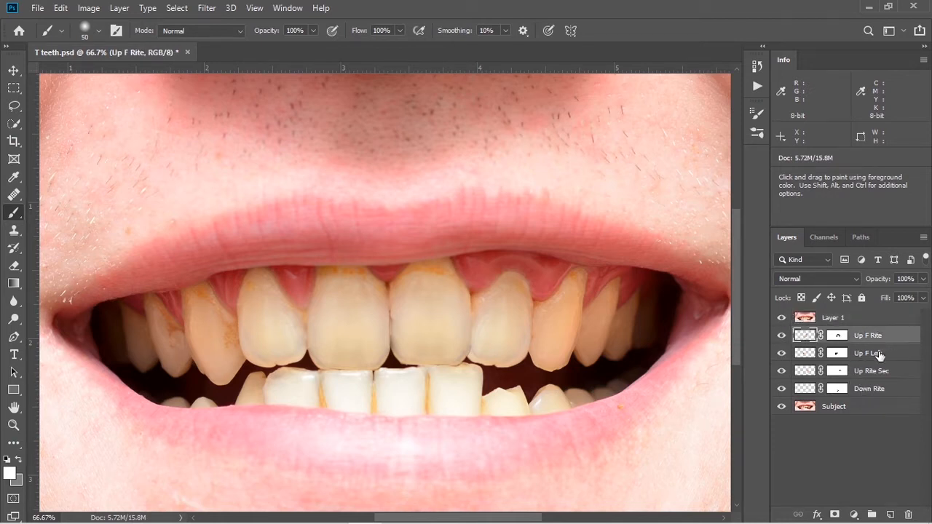
left_click(879, 413, "shift")
key("ctrl+g")
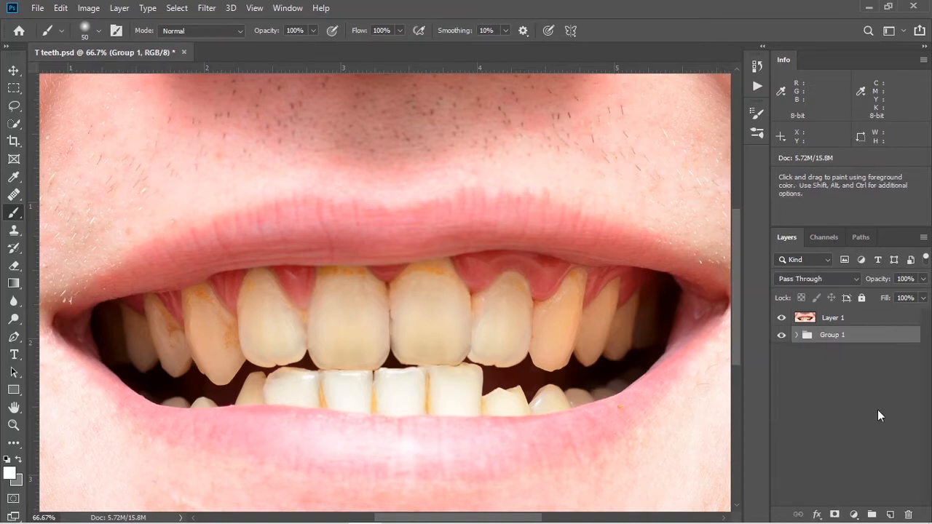
Hide Group 1 and open the Liquify filter on Layer 1
left_click(781, 337)
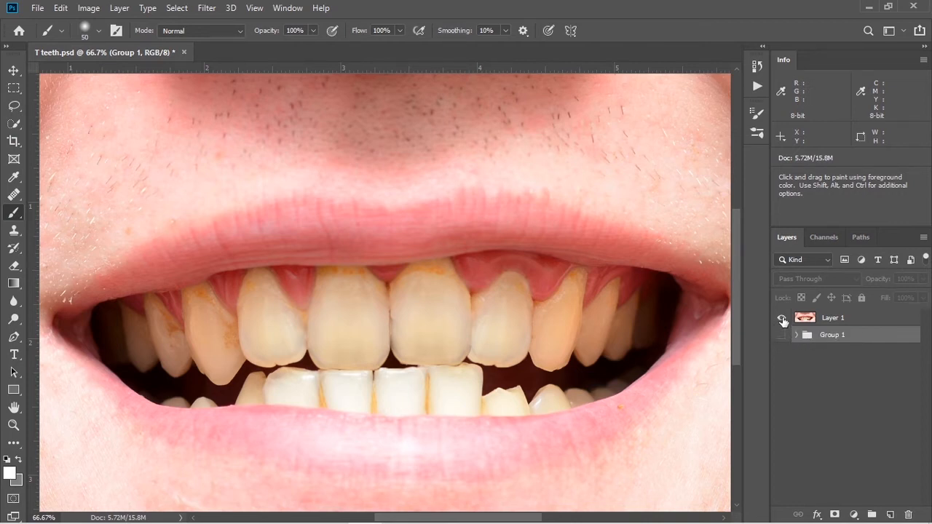
left_click(856, 323)
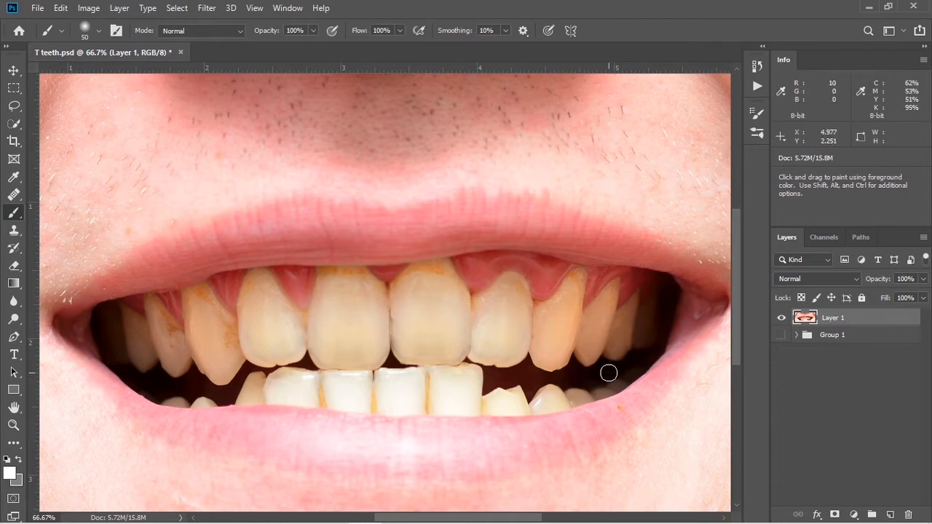
left_click(210, 8)
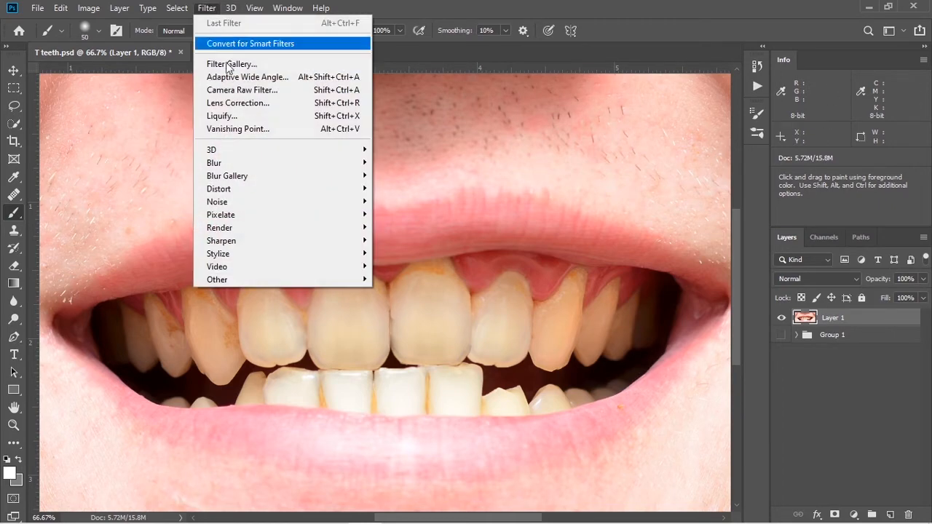
left_click(248, 118)
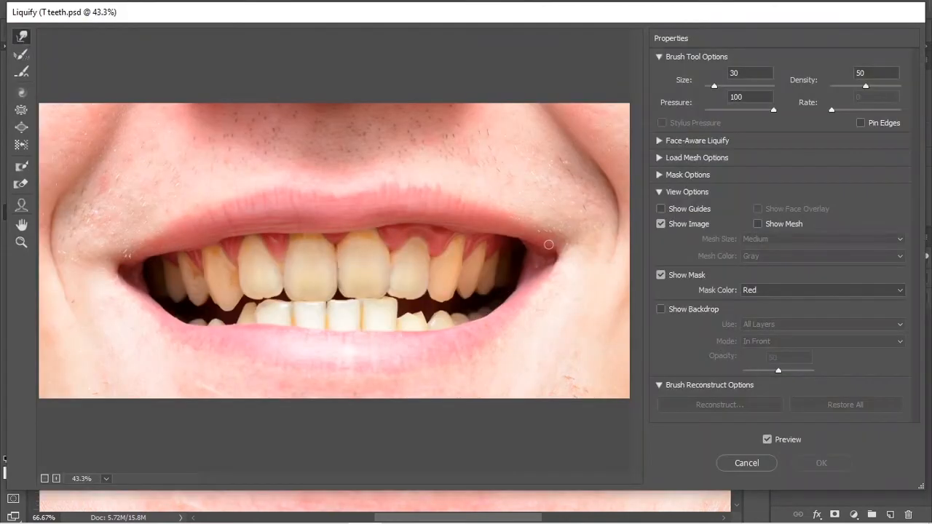
Push the broken lower tooth upward with a size 30 Forward Warp brush to rebuild its missing upper part
key("ctrl+plus")
key("ctrl+plus")
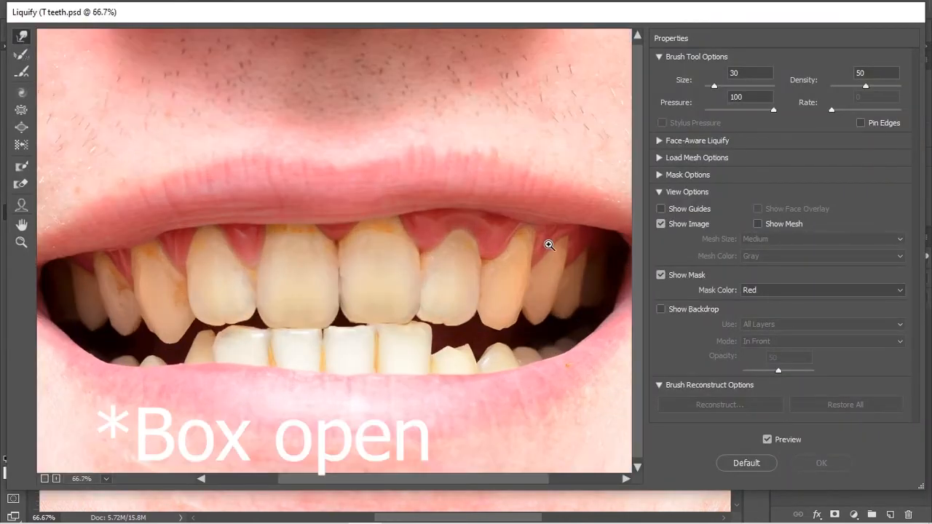
key("ctrl+plus")
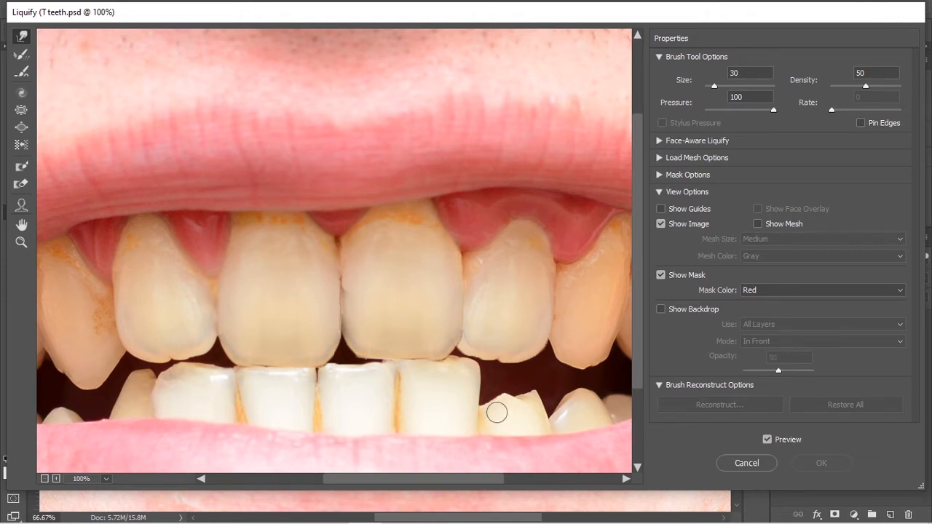
left_click_drag(496, 413, 486, 375)
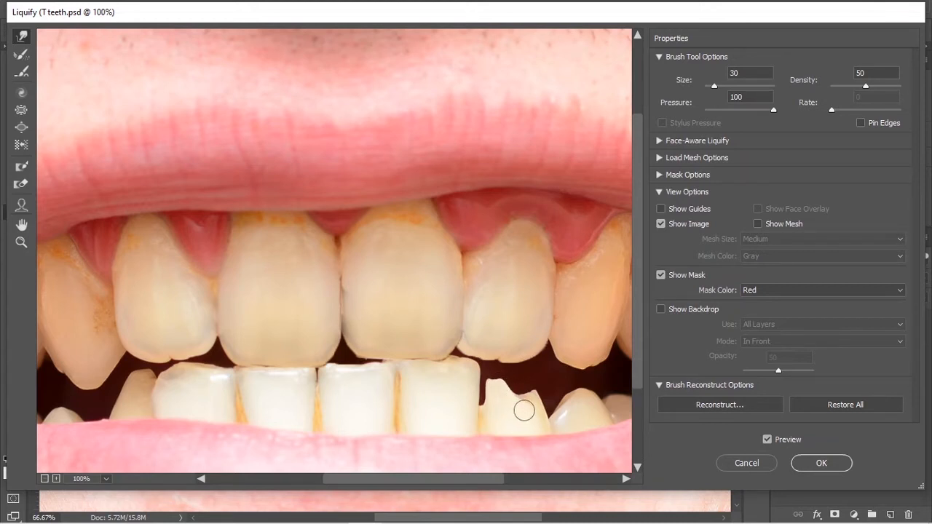
left_click_drag(522, 410, 514, 380)
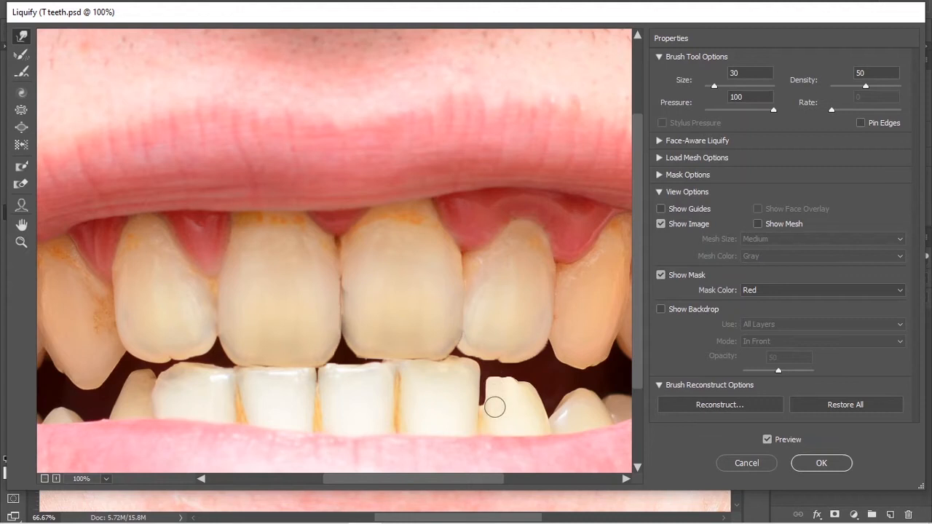
mouse_move(528, 393)
left_mouse_down()
mouse_move(530, 370)
mouse_move(512, 406)
mouse_move(507, 371)
mouse_move(519, 389)
mouse_move(522, 368)
mouse_move(508, 369)
mouse_move(505, 390)
mouse_move(492, 371)
left_mouse_up()
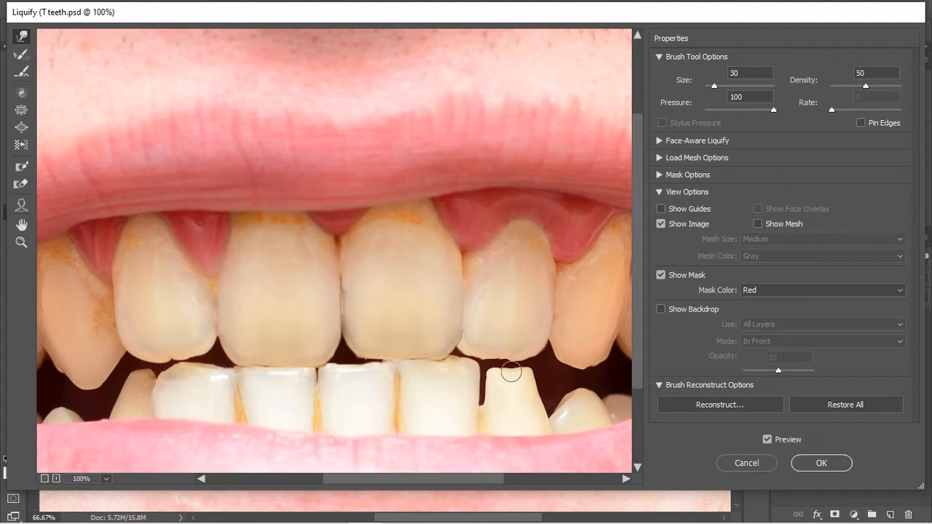
Refine the rebuilt lower tooth's sides and corners with a size 25 warp brush until evenly shaped, and apply Liquify
key("bracketleft")
key("bracketleft")
key("ctrl+plus")
left_click_drag(639, 275, 639, 328)
left_click_drag(425, 479, 456, 481)
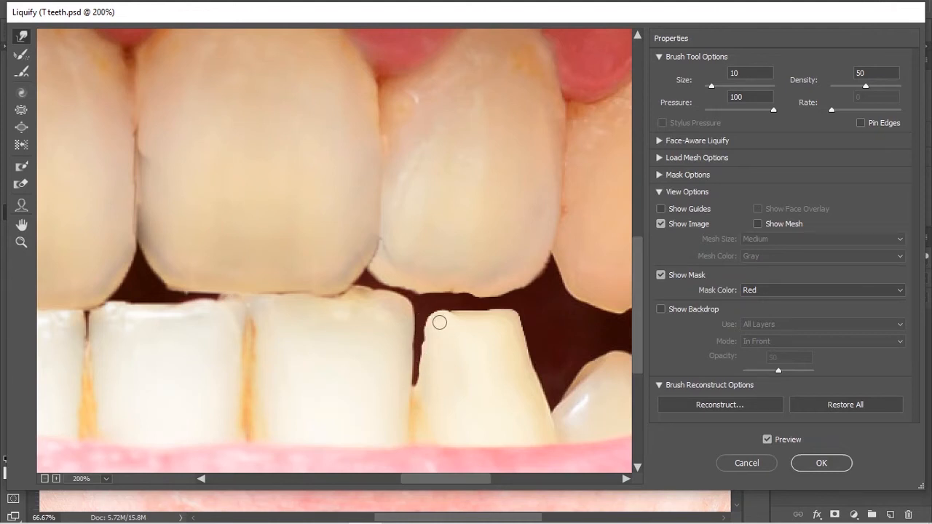
key("bracketright")
key("bracketright")
key("bracketright")
left_click_drag(440, 321, 420, 320)
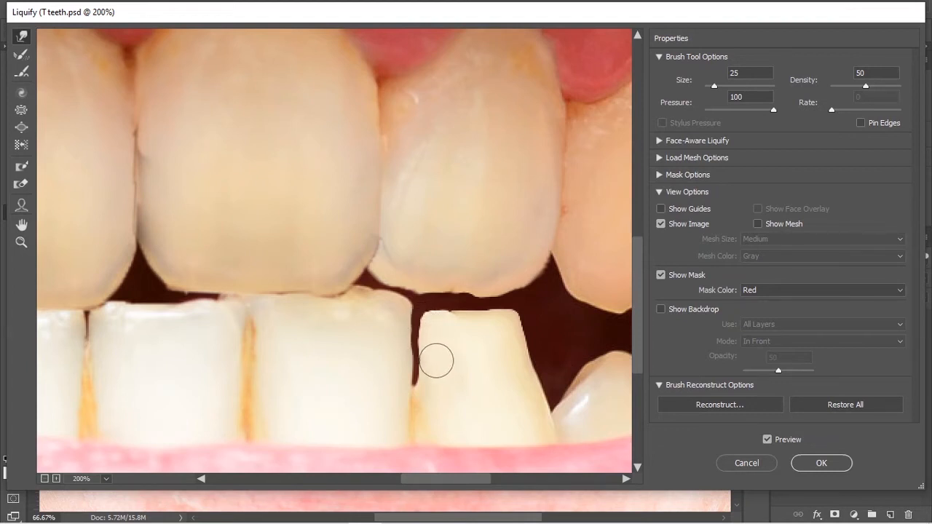
mouse_move(435, 359)
left_mouse_down()
mouse_move(407, 356)
mouse_move(417, 354)
left_mouse_up()
key("ctrl")
mouse_move(435, 322)
left_mouse_down()
mouse_move(455, 311)
mouse_move(477, 327)
mouse_move(476, 314)
mouse_move(528, 325)
mouse_move(517, 347)
mouse_move(534, 348)
mouse_move(545, 387)
left_mouse_up()
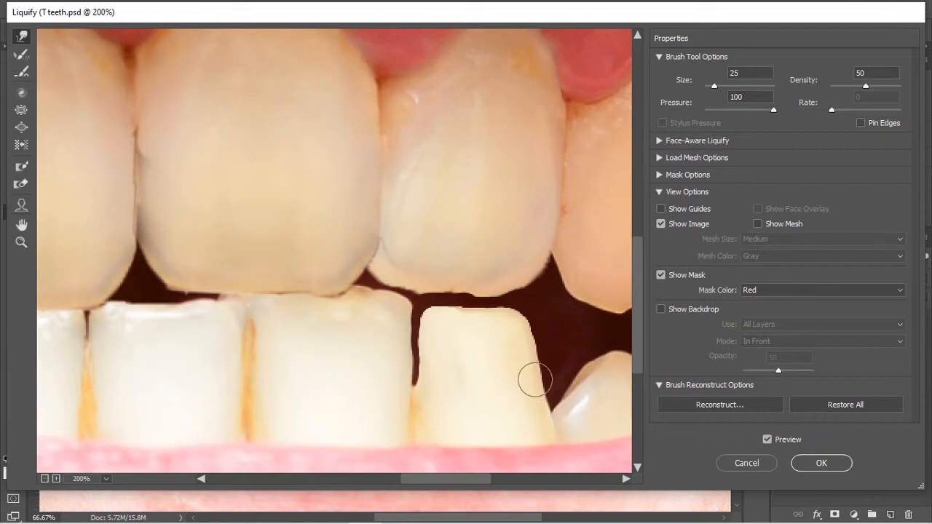
left_click(820, 465)
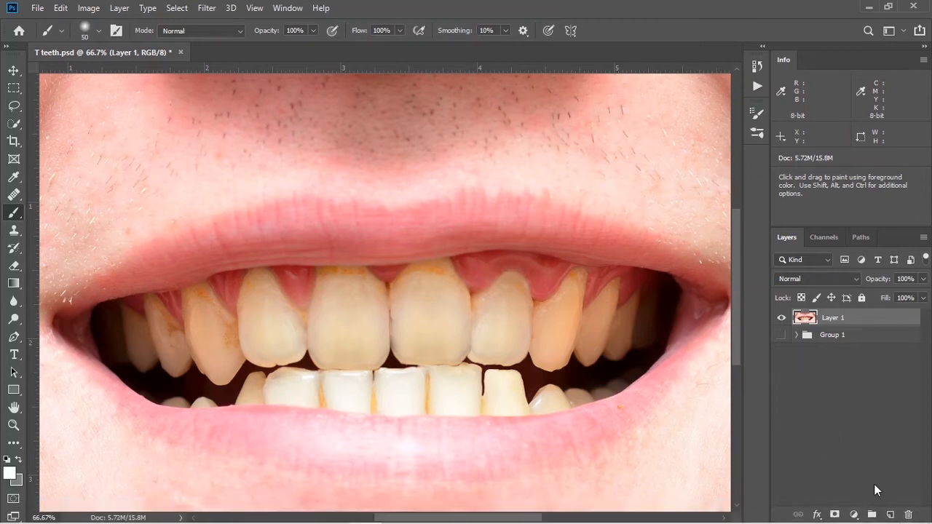
Add a new layer and clone the stained gap between the neighbouring lower teeth into the gap beside the rebuilt tooth, using a slightly harder brush
left_click(889, 515)
key("s")
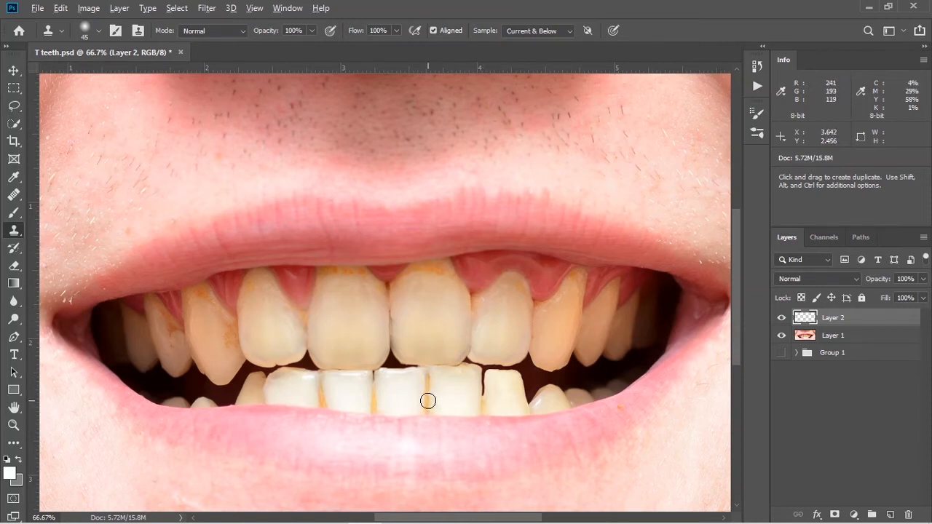
key("alt")
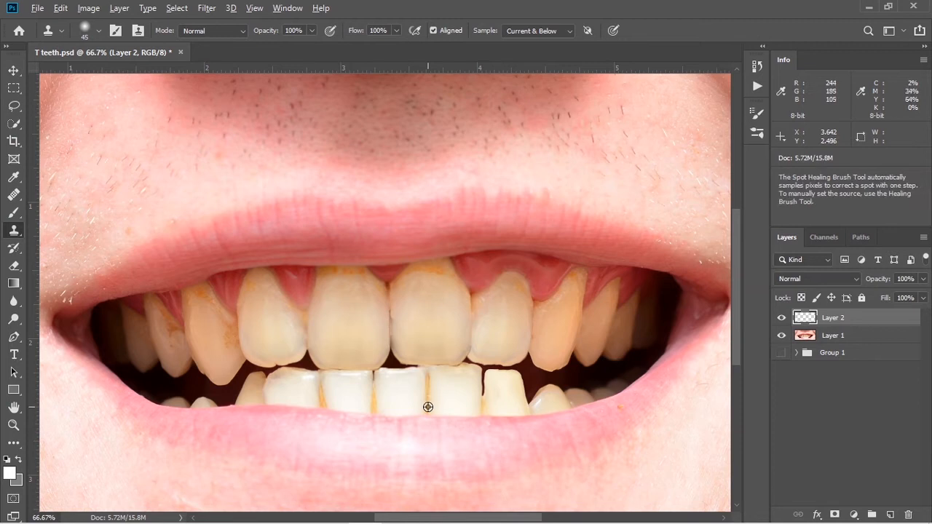
right_click(500, 385)
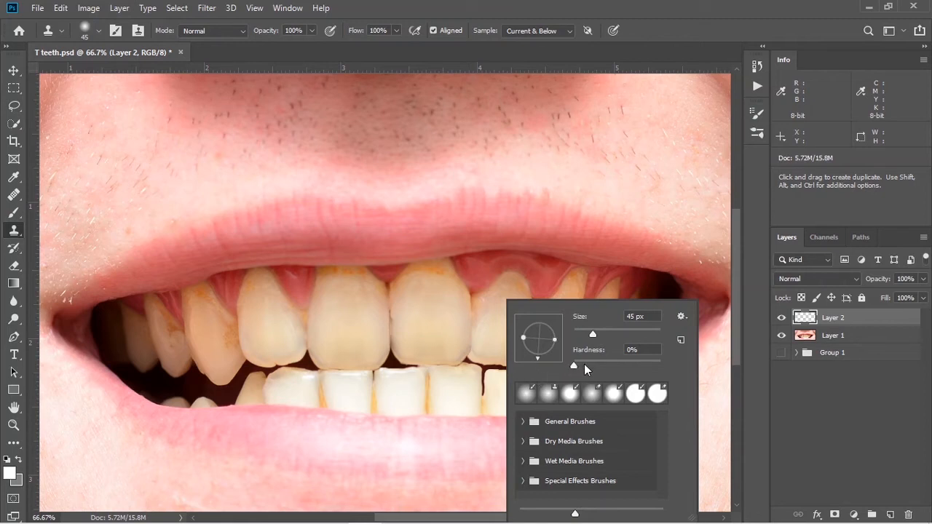
left_click_drag(584, 365, 592, 366)
key("Return")
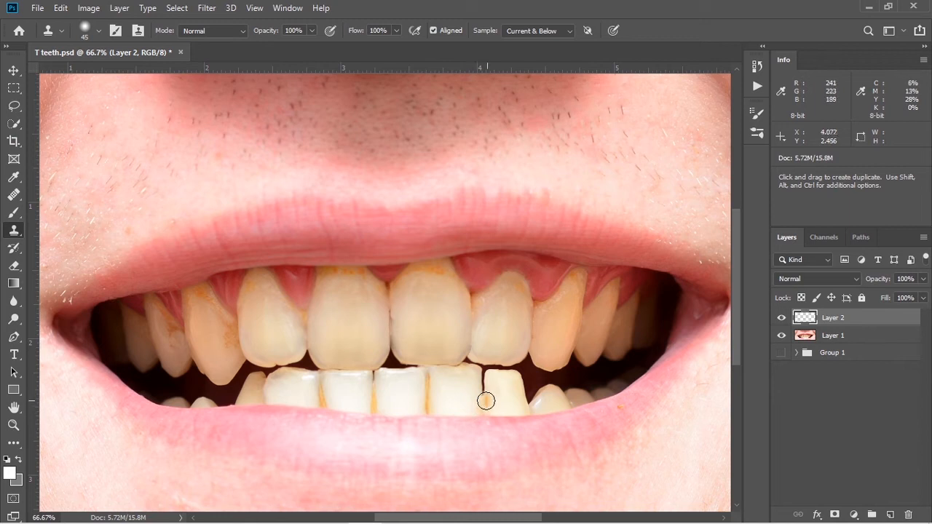
left_click_drag(483, 404, 484, 378)
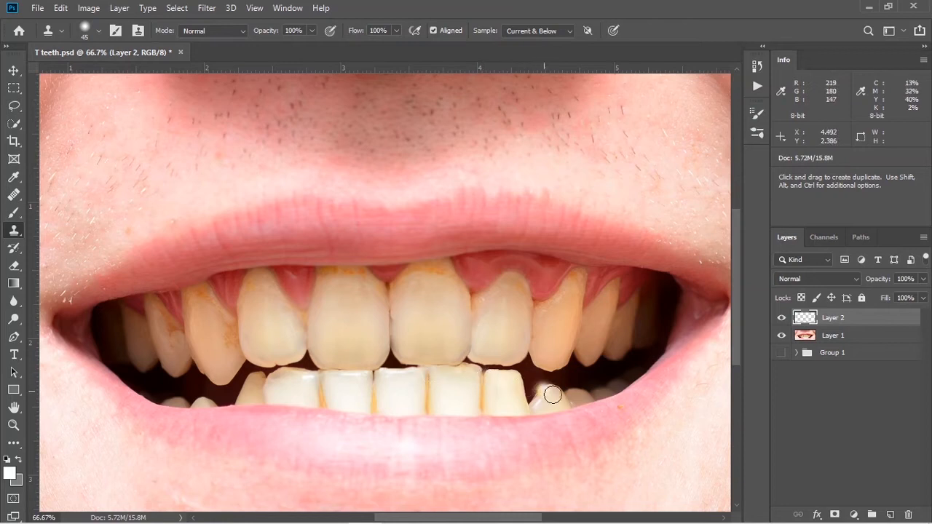
Compare the image with and without Layer 2, and compare the full repair with the Subject layer alone
left_click(781, 320)
left_click(781, 321)
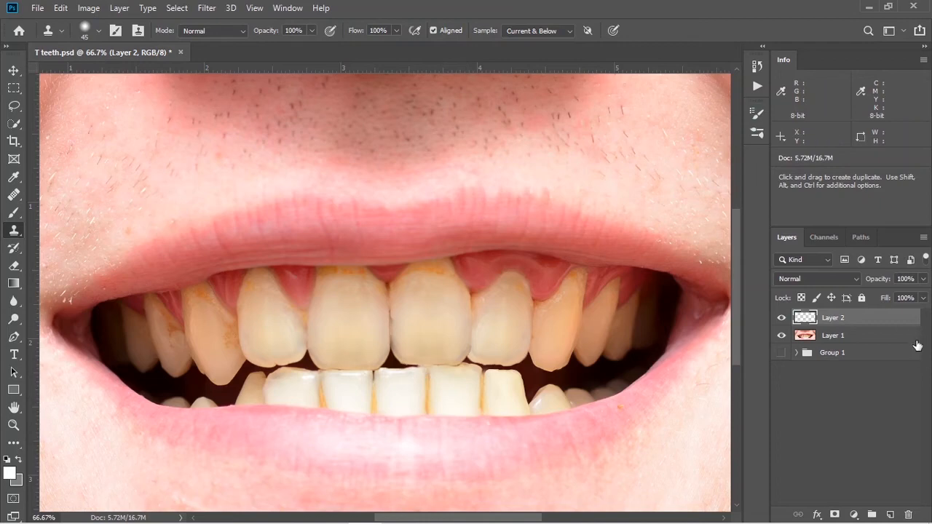
key("ctrl+minus")
key("ctrl+minus")
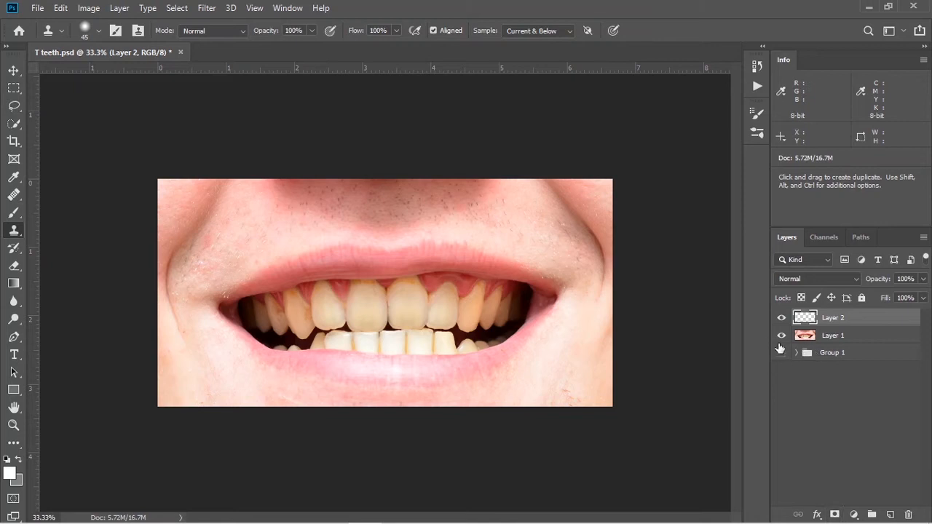
left_click(782, 442, "alt")
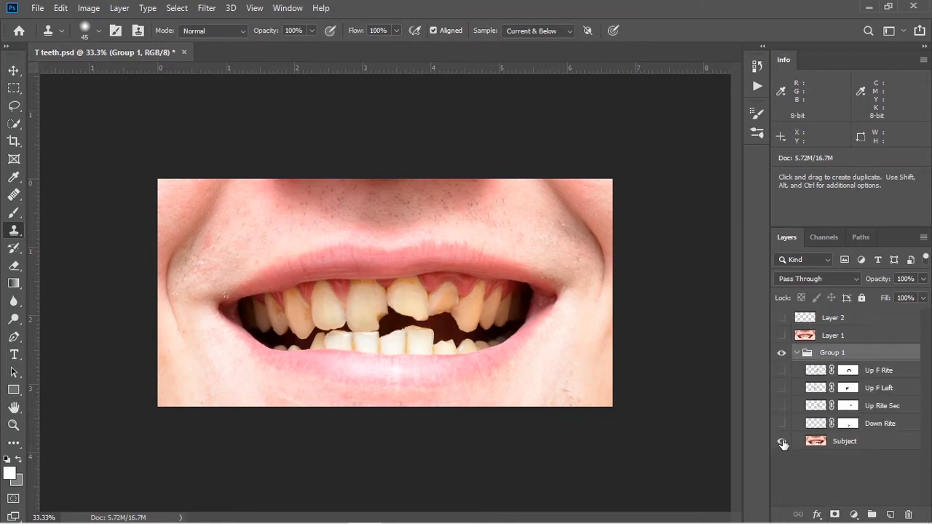
left_click(782, 442, "alt")
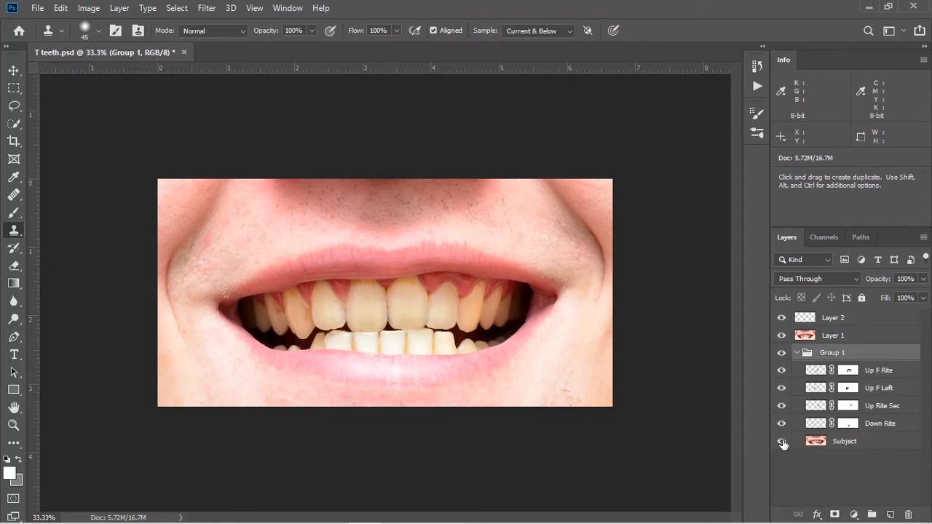
left_click(782, 442, "alt")
left_click(782, 441, "alt")
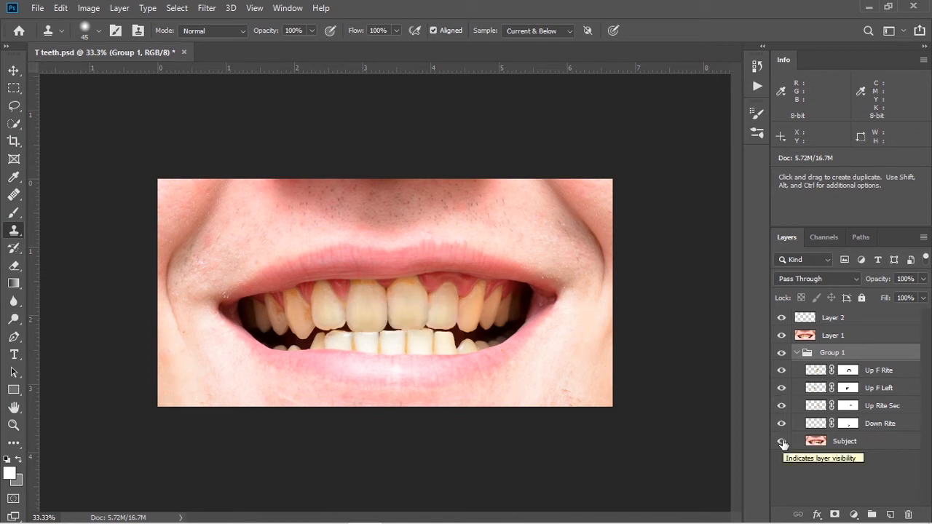
left_click(797, 352)
Add a Hue/Saturation adjustment above Layer 2, sample a tooth to target Reds, and set Hue to +180 and Saturation to +100
left_click(837, 318)
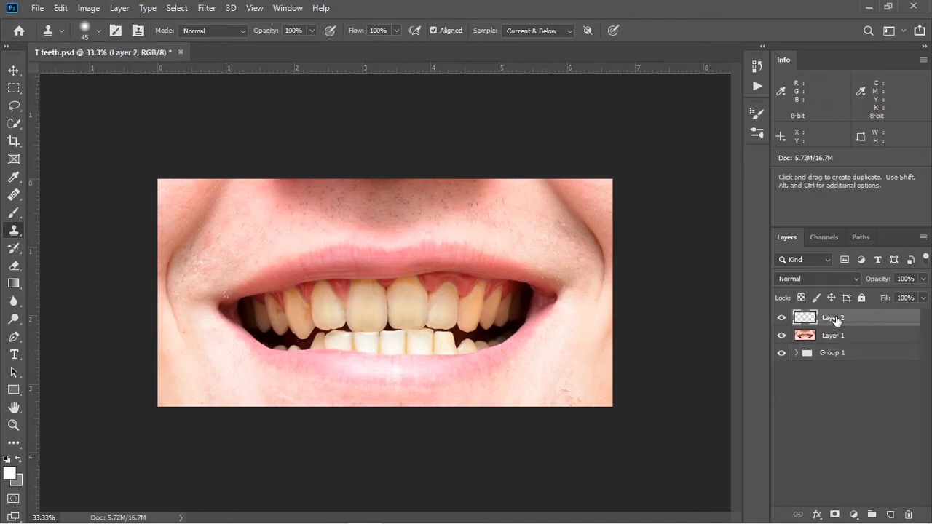
left_click(855, 514)
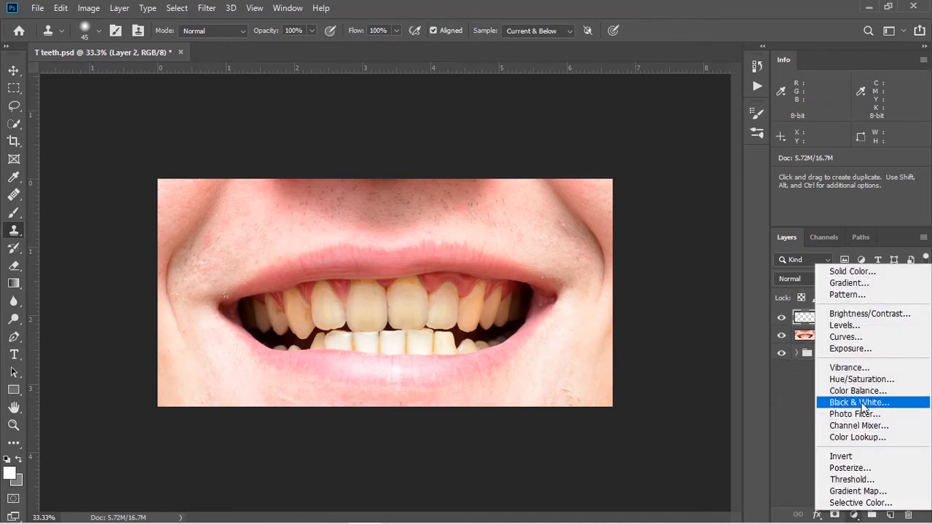
left_click(862, 382)
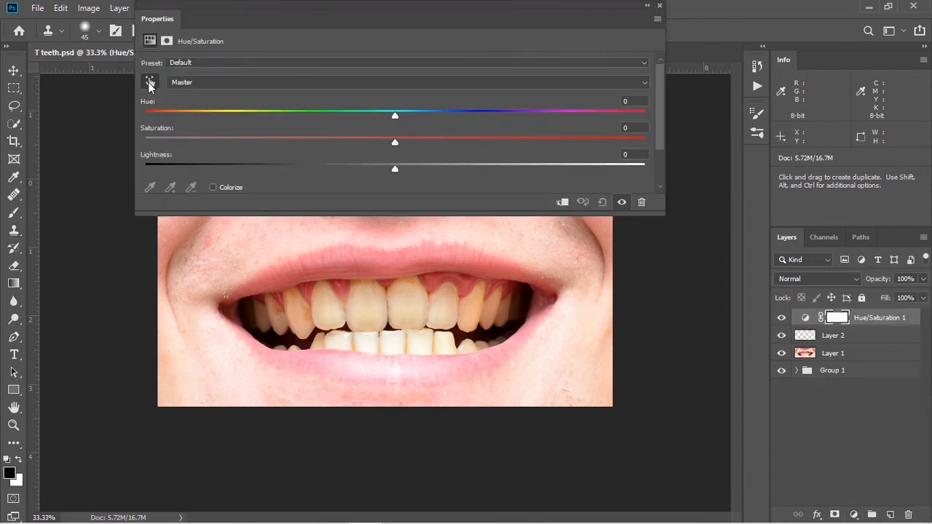
left_click(313, 306)
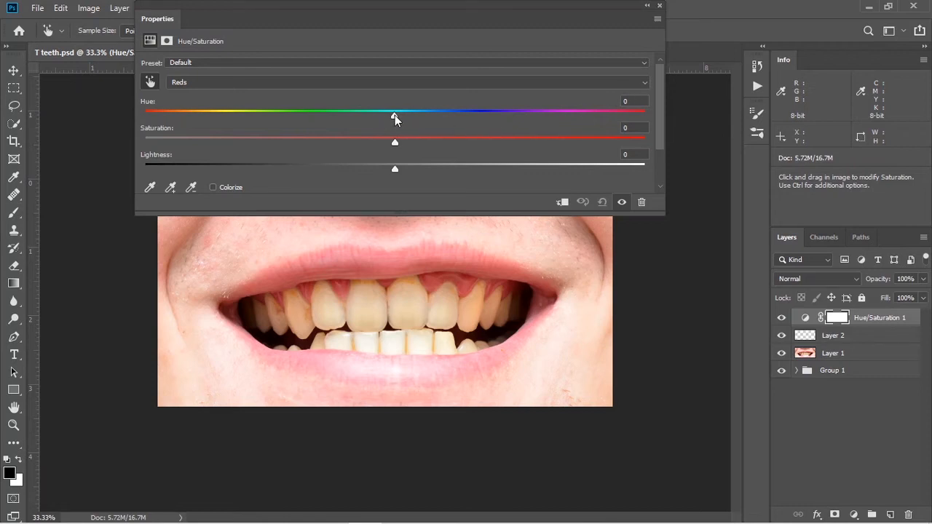
left_click_drag(395, 116, 644, 115)
left_click_drag(394, 143, 704, 142)
Shift the Reds colour range onto the teeth tones, with range limits at 353°/11° and 41°\58°
left_click_drag(660, 97, 658, 134)
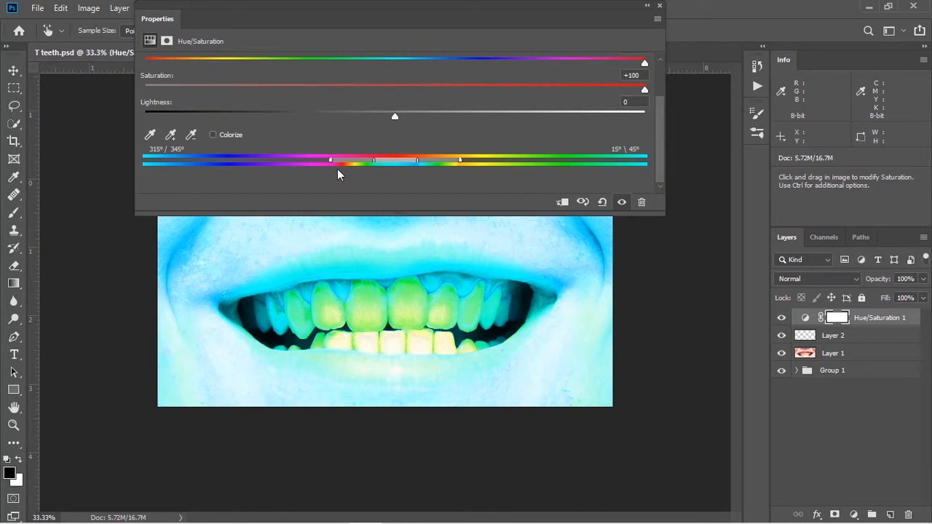
left_click_drag(329, 159, 372, 160)
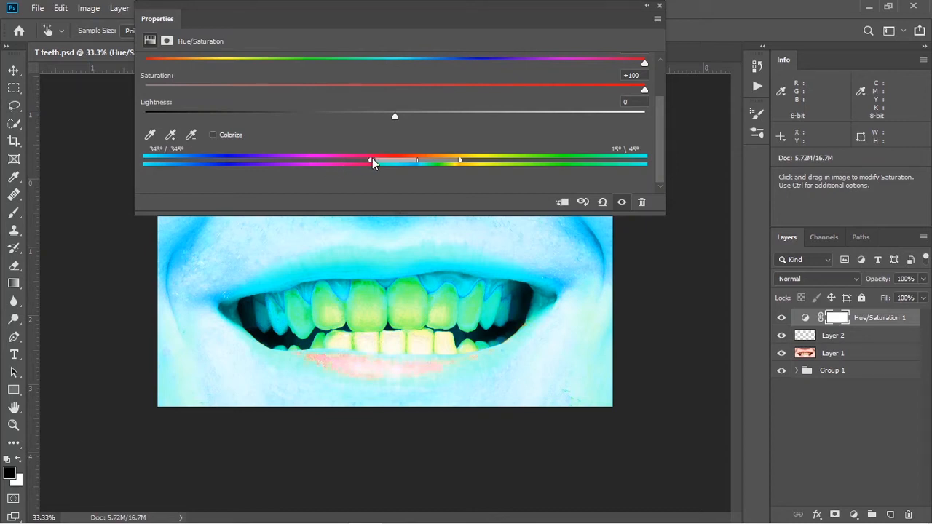
left_click_drag(461, 160, 417, 157)
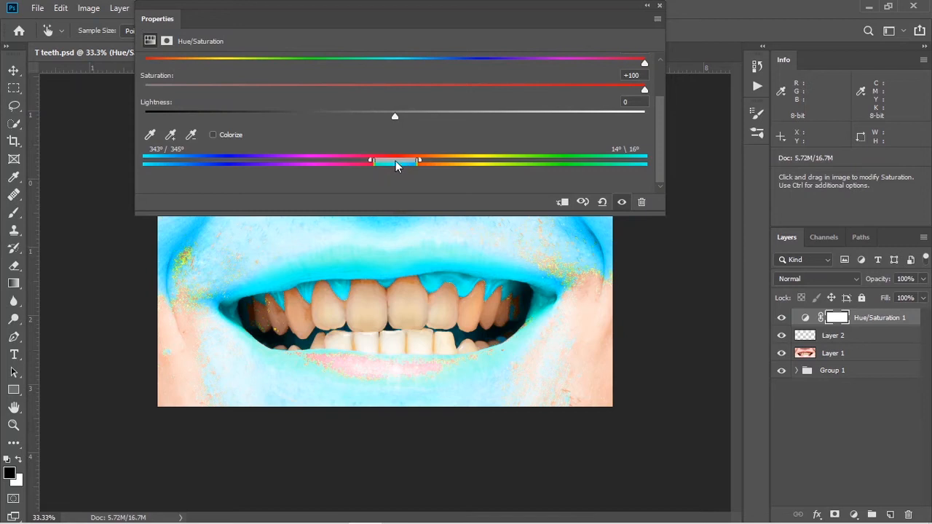
left_click_drag(397, 164, 430, 161)
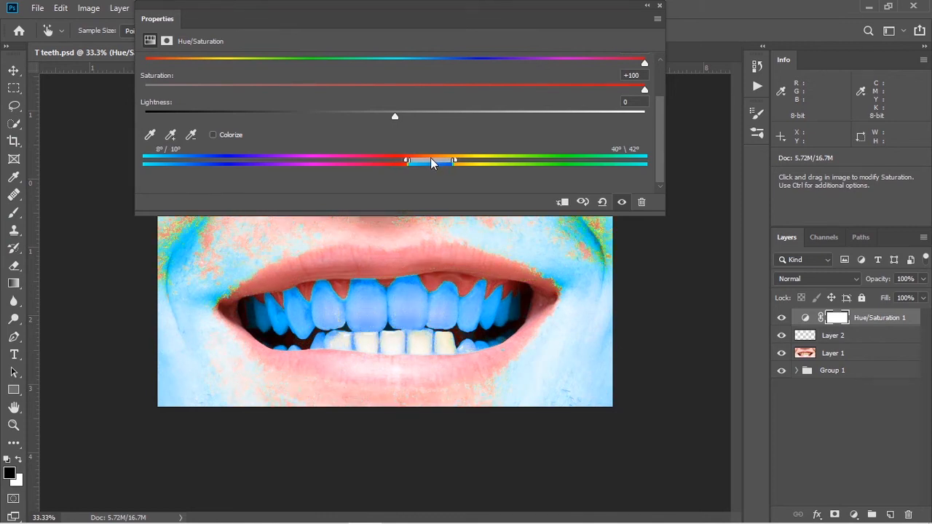
left_click_drag(430, 158, 432, 158)
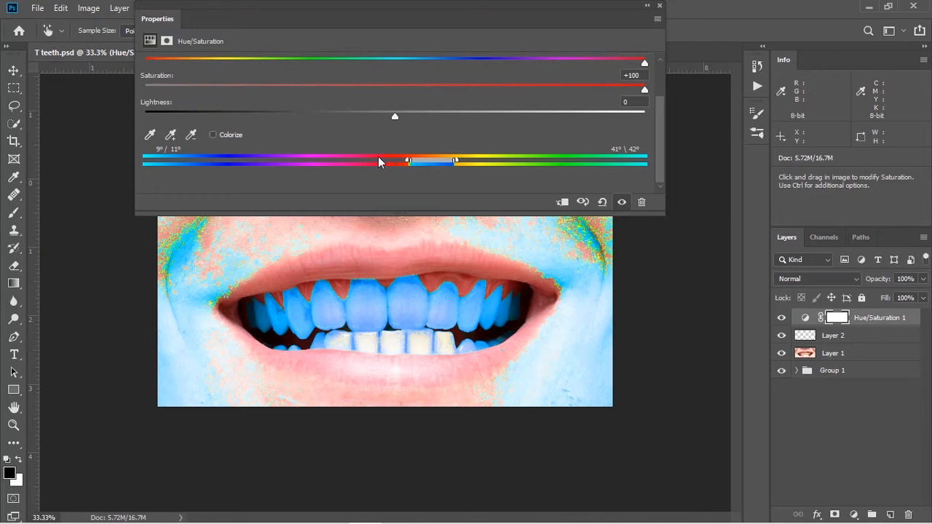
left_click_drag(407, 160, 386, 159)
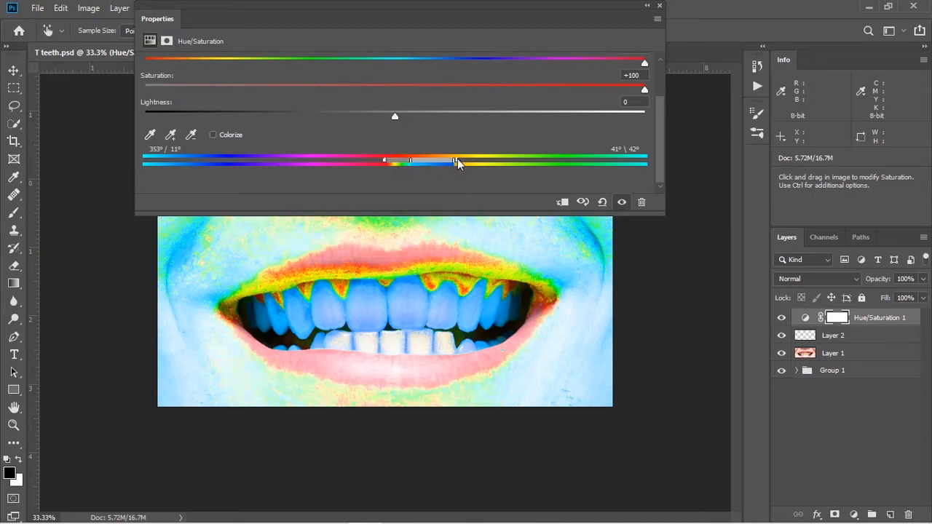
left_click_drag(456, 160, 476, 160)
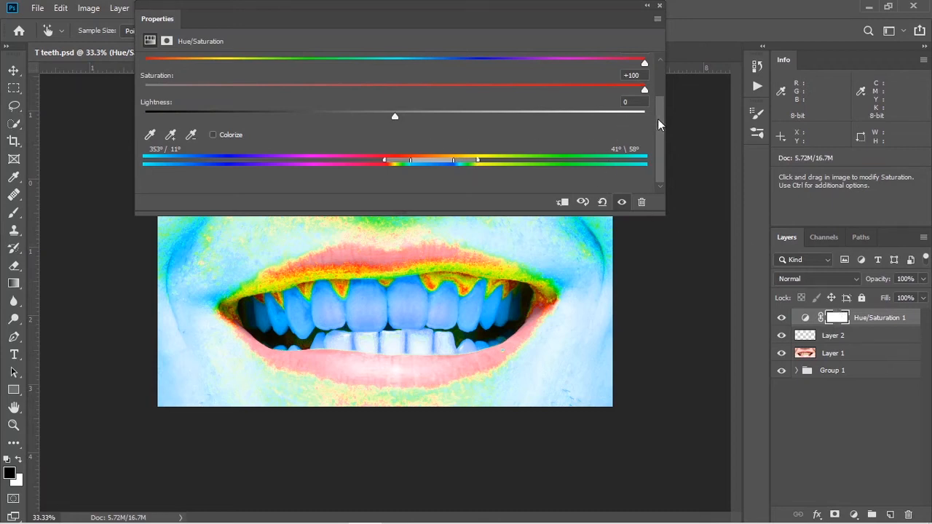
Reset the Reds range's Hue and Saturation to 0 in the Hue/Saturation adjustment
left_click_drag(657, 118, 655, 69)
left_click(640, 101)
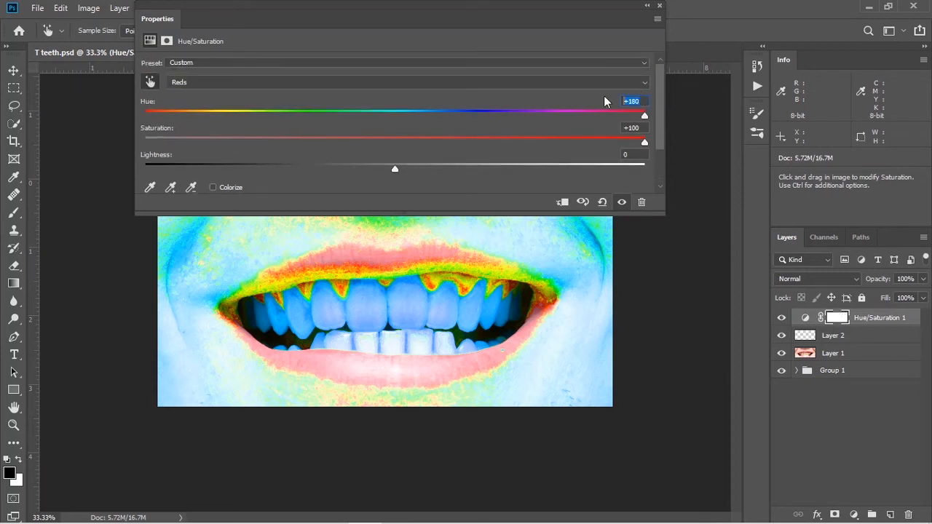
type("0")
key("Tab")
type("0")
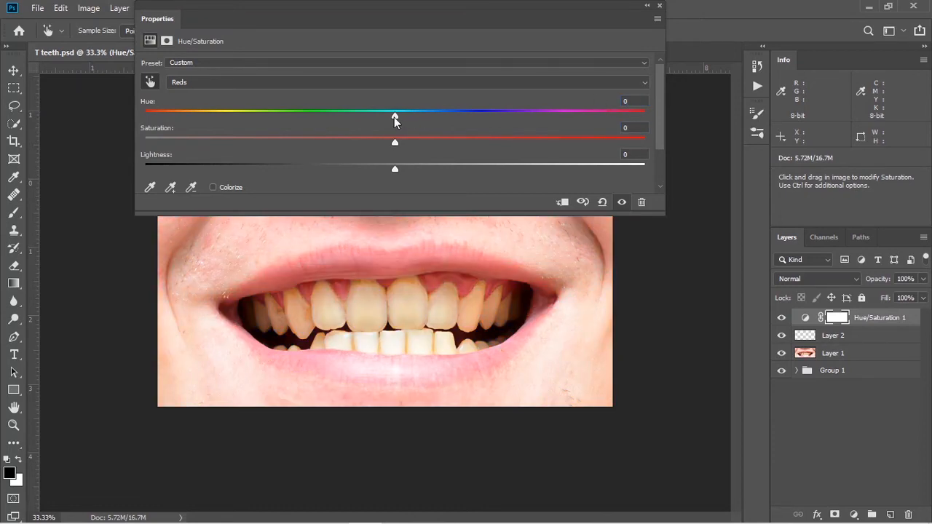
Set the Reds range to Hue -13, Saturation -41 and Lightness +26, and compare the image with and without the adjustment
left_click_drag(393, 143, 315, 143)
left_click_drag(393, 170, 446, 172)
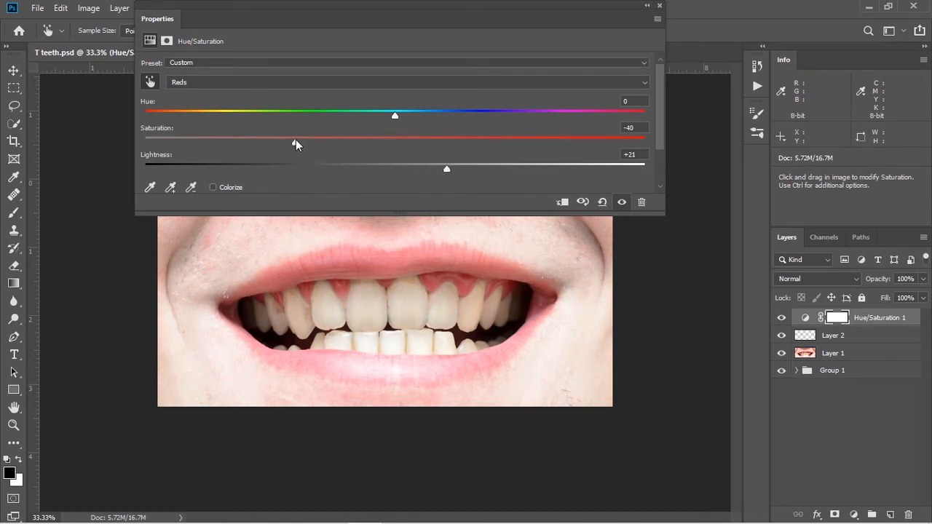
left_click_drag(297, 143, 291, 145)
left_click_drag(445, 170, 462, 175)
left_click_drag(395, 115, 363, 118)
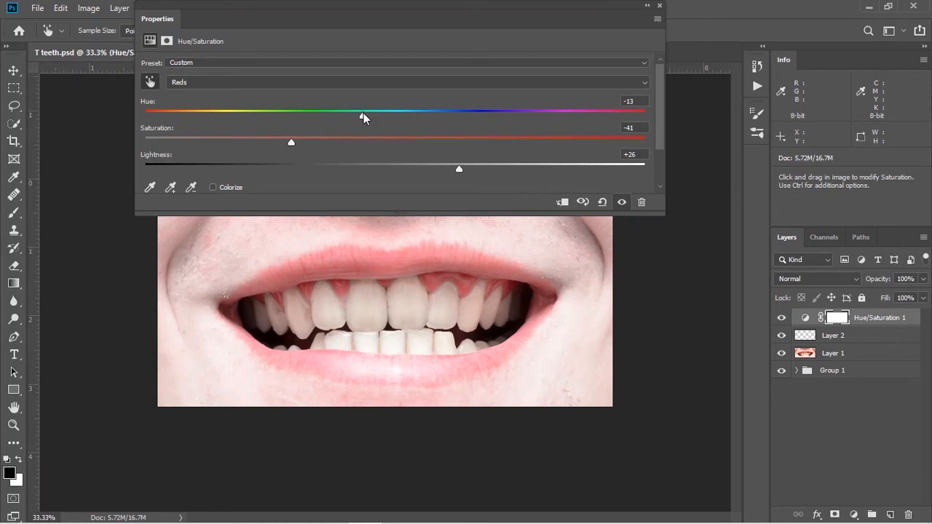
left_click(660, 5)
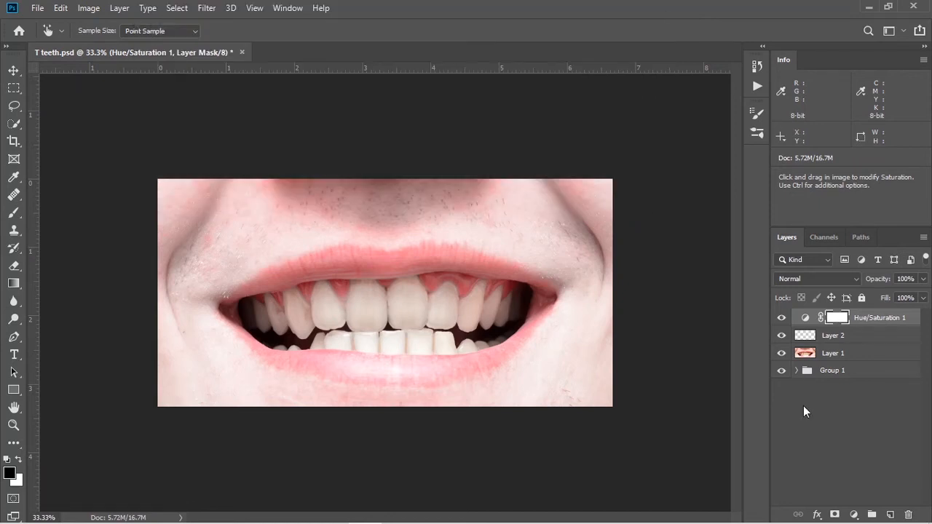
left_click(781, 319)
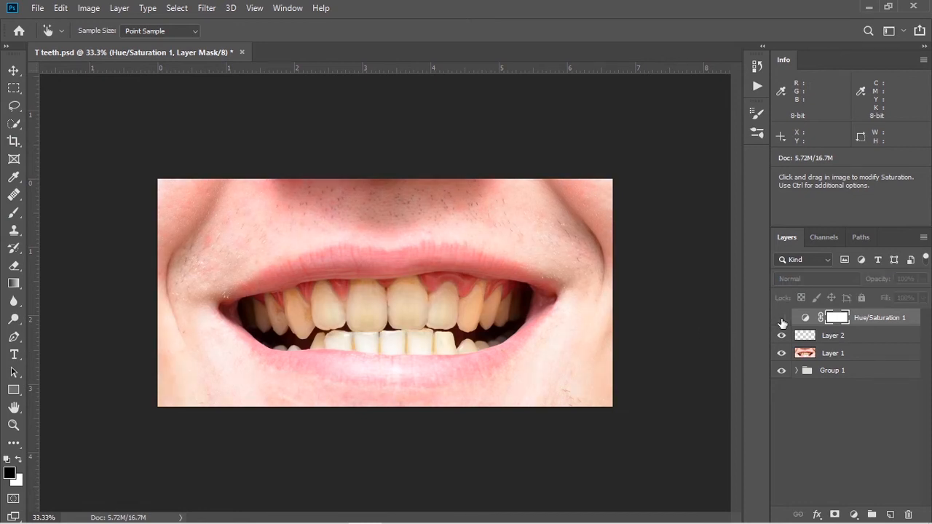
left_click(781, 319)
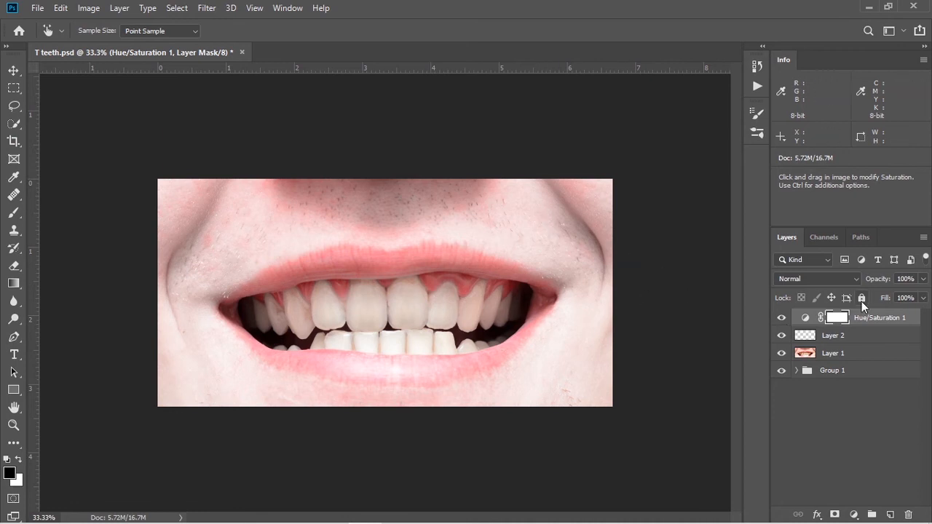
Invert the Hue/Saturation 1 mask to black and paint the teeth back in white with a soft 250 px brush
key("ctrl+i")
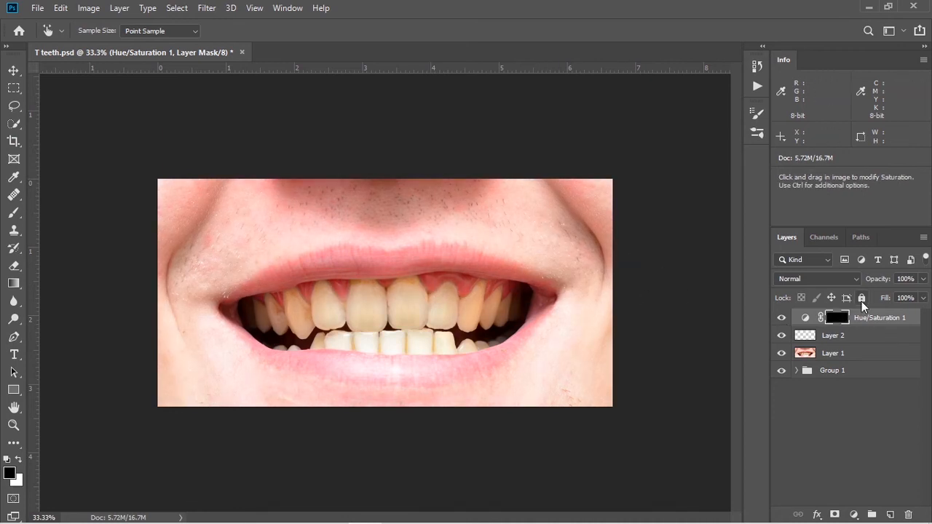
key("b")
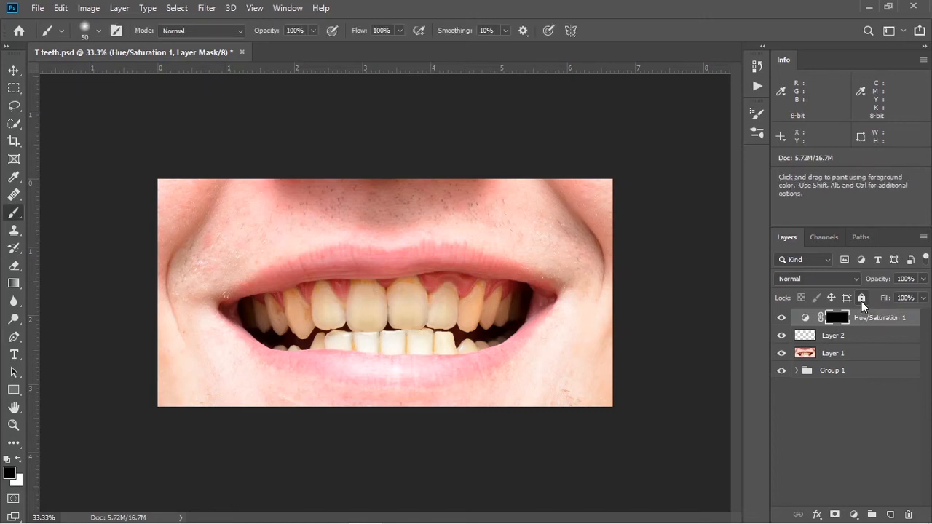
key("x")
key("bracketright")
key("bracketright")
key("bracketright")
key("bracketright")
key("bracketright")
key("bracketright")
key("bracketright")
key("bracketright")
key("bracketright")
key("bracketright")
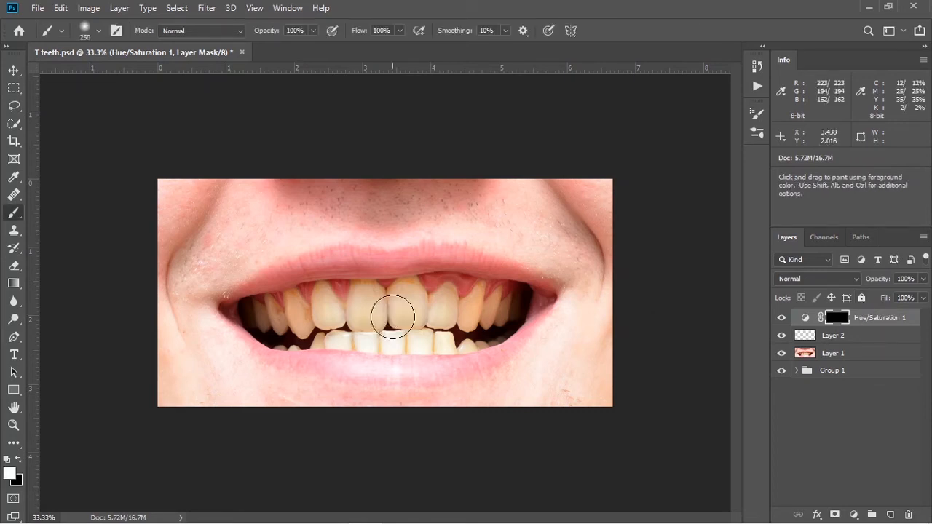
mouse_move(393, 316)
left_mouse_down()
mouse_move(410, 303)
mouse_move(326, 306)
mouse_move(365, 314)
mouse_move(309, 303)
mouse_move(258, 308)
mouse_move(322, 333)
mouse_move(480, 333)
mouse_move(468, 317)
mouse_move(481, 323)
mouse_move(498, 302)
mouse_move(478, 312)
mouse_move(377, 299)
mouse_move(379, 312)
mouse_move(299, 315)
mouse_move(301, 330)
mouse_move(463, 327)
mouse_move(499, 311)
mouse_move(339, 321)
mouse_move(328, 309)
mouse_move(270, 311)
mouse_move(410, 311)
left_mouse_up()
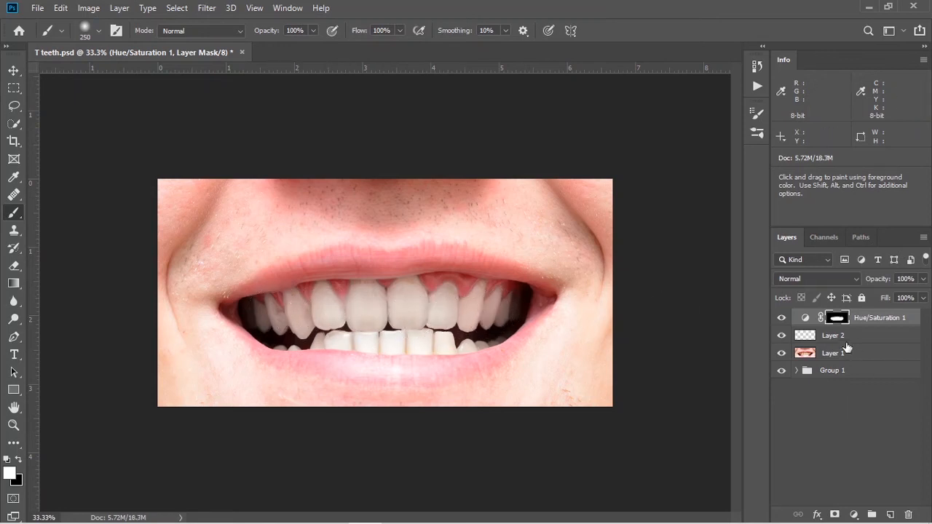
Compare the teeth with and without the masked Hue/Saturation 1 adjustment and inspect them at 100%
left_click(780, 318)
left_click(781, 318)
left_click(781, 318)
key("ctrl+plus")
key("ctrl+plus")
key("ctrl+plus")
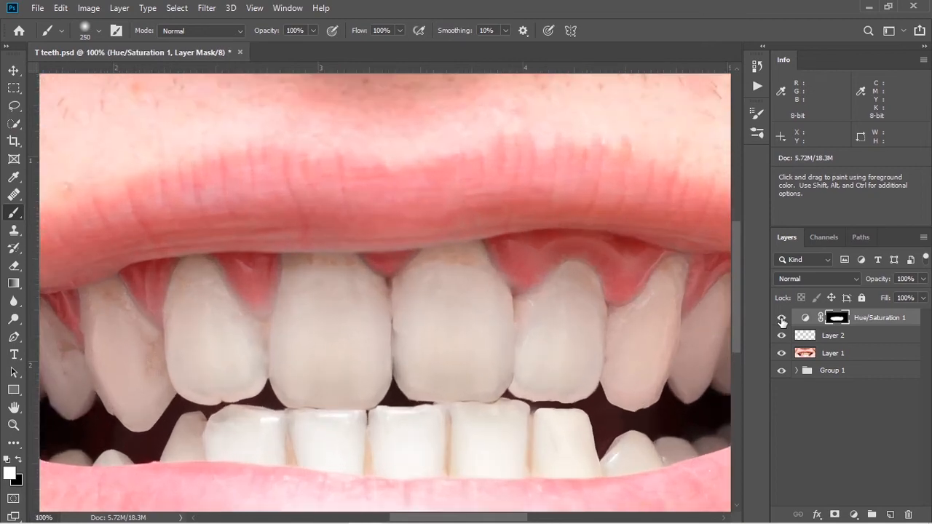
Stamp all visible layers into a new merged layer on top and hide every layer and group beneath it
key("v")
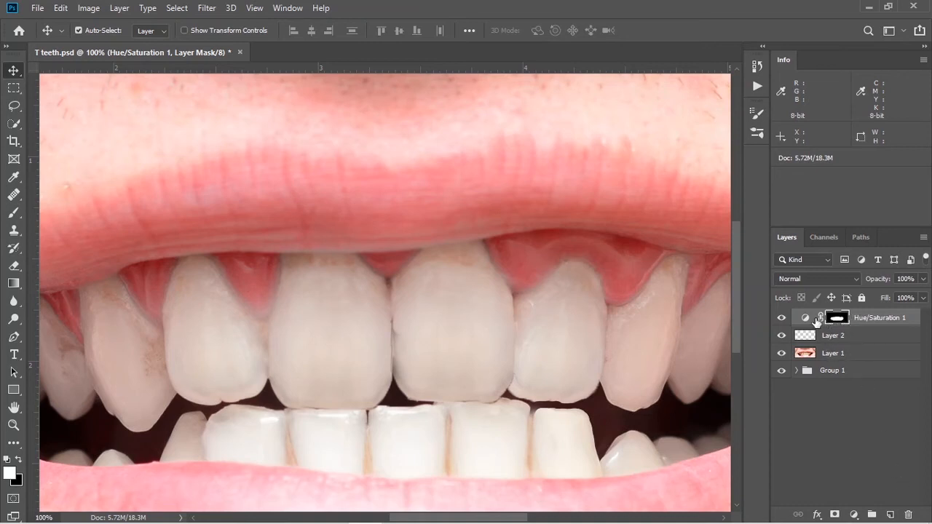
left_click_drag(816, 317, 816, 321)
key("ctrl+shift+alt+e")
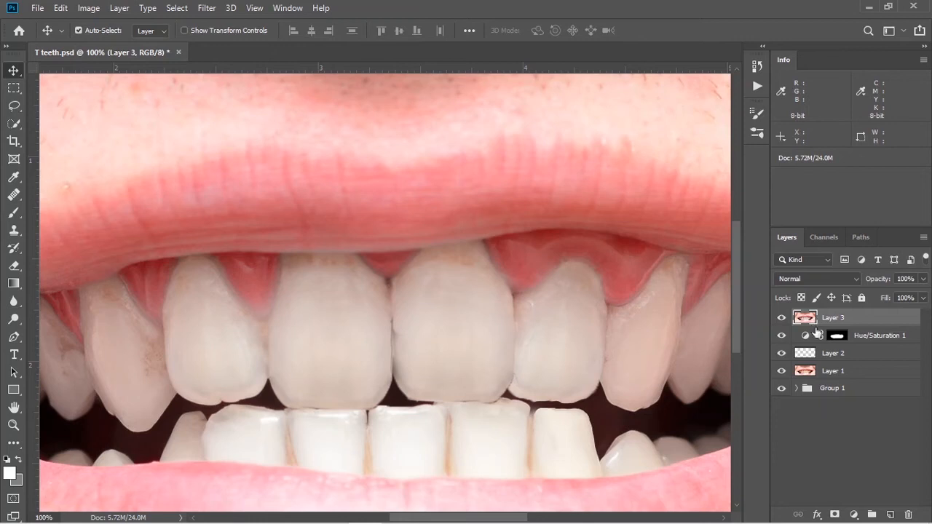
left_click_drag(783, 336, 781, 391)
Add a new empty layer and heal the stains near the gumline of both central upper teeth with a 20 px Healing Brush
left_click(890, 515)
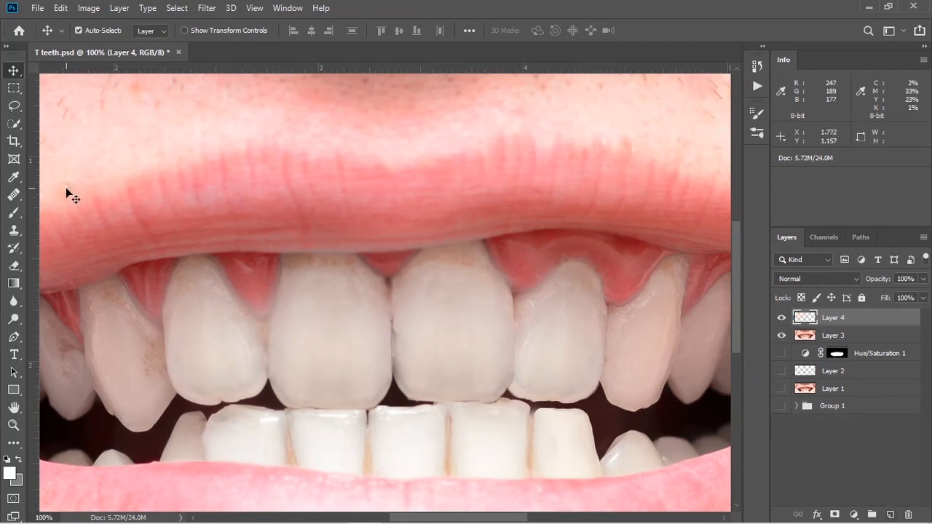
key("j")
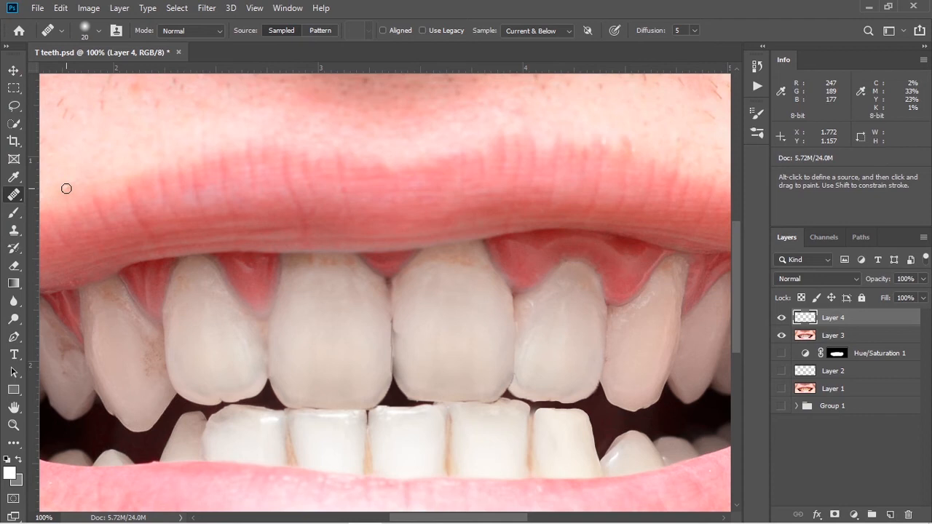
left_click(471, 272, "alt")
mouse_move(470, 261)
left_mouse_down()
mouse_move(421, 267)
mouse_move(474, 264)
left_mouse_up()
left_click(462, 283, "alt")
left_click(486, 287, "alt")
left_click(376, 300, "alt")
left_click_drag(376, 290, 381, 293)
left_click(355, 277, "alt")
mouse_move(355, 269)
left_mouse_down()
mouse_move(292, 266)
mouse_move(314, 260)
left_mouse_up()
left_click(315, 279, "alt")
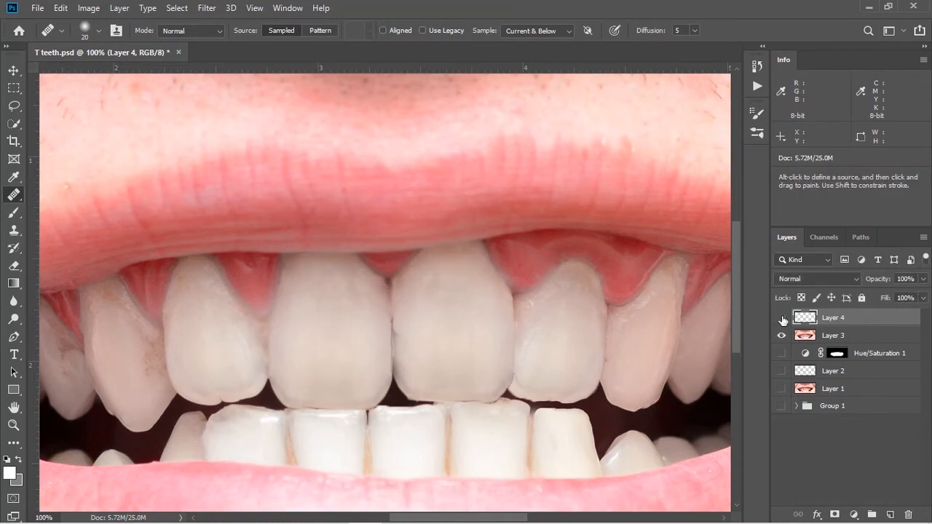
Compare the whole image with and without the healing on Layer 4
key("ctrl+minus")
key("ctrl+minus")
key("ctrl+minus")
left_click(781, 319)
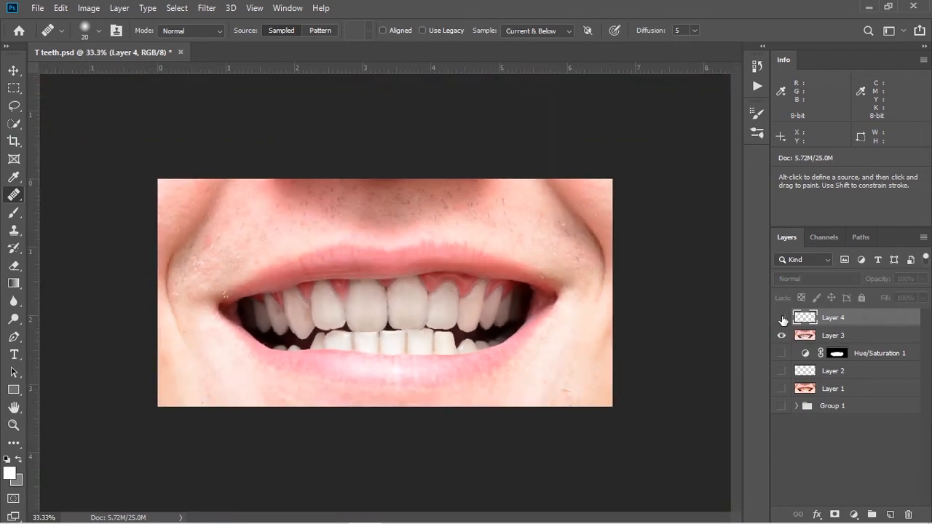
left_click(781, 319)
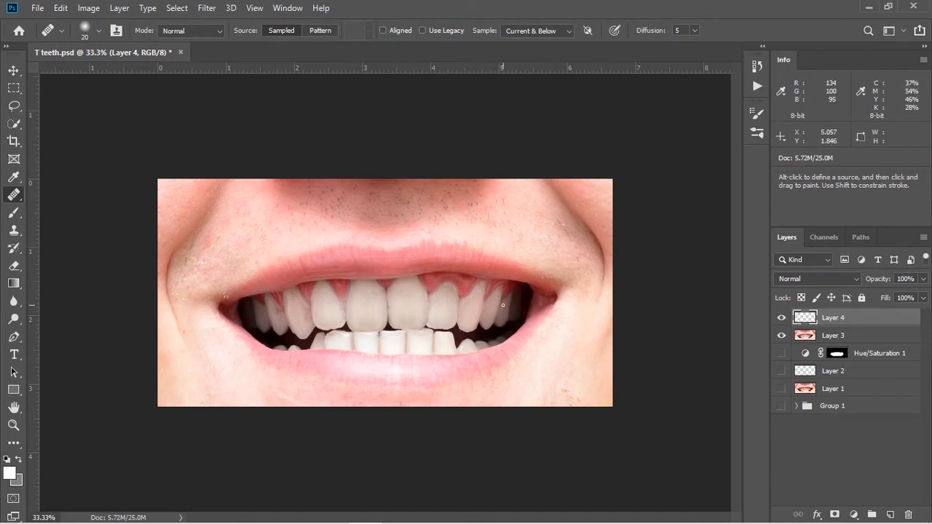
Heal the discoloured edge near the gum of the upper lateral incisor on the left half of the smile
key("ctrl+plus")
key("ctrl+plus")
key("ctrl+plus")
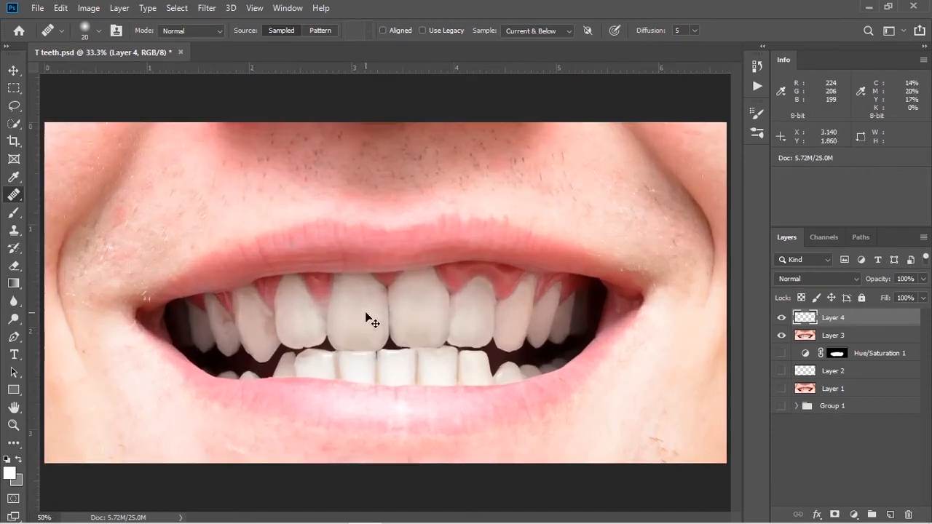
key("ctrl+plus")
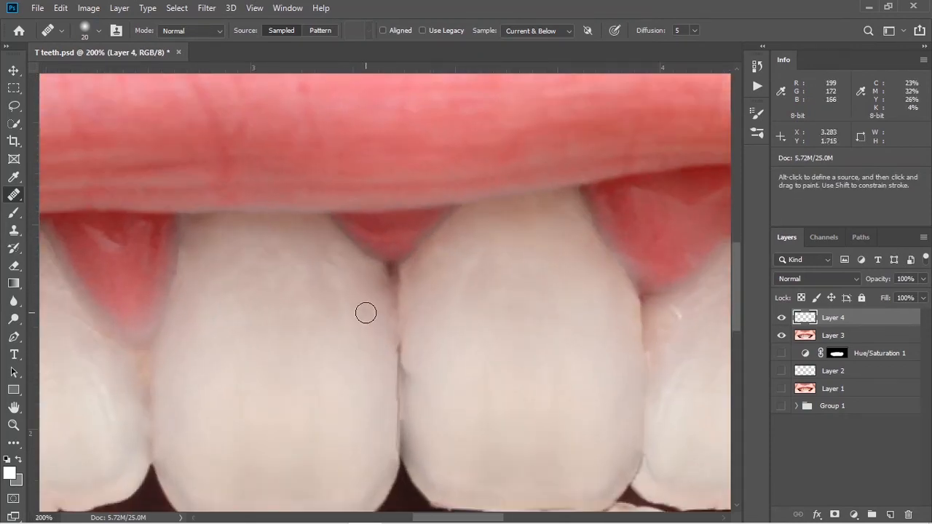
key("ctrl+minus")
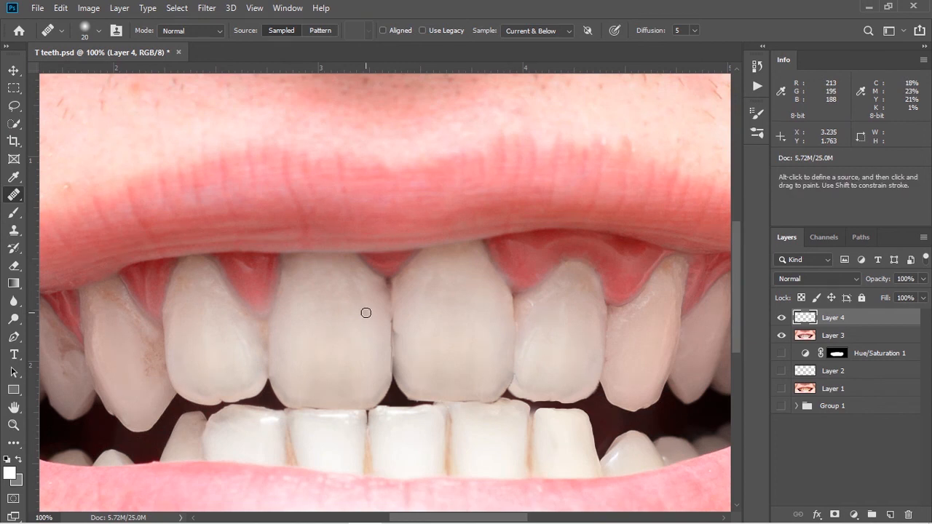
left_click(218, 320, "alt")
left_click(199, 303, "alt")
left_click(196, 296, "alt")
mouse_move(180, 285)
left_mouse_down()
mouse_move(197, 287)
mouse_move(173, 306)
left_mouse_up()
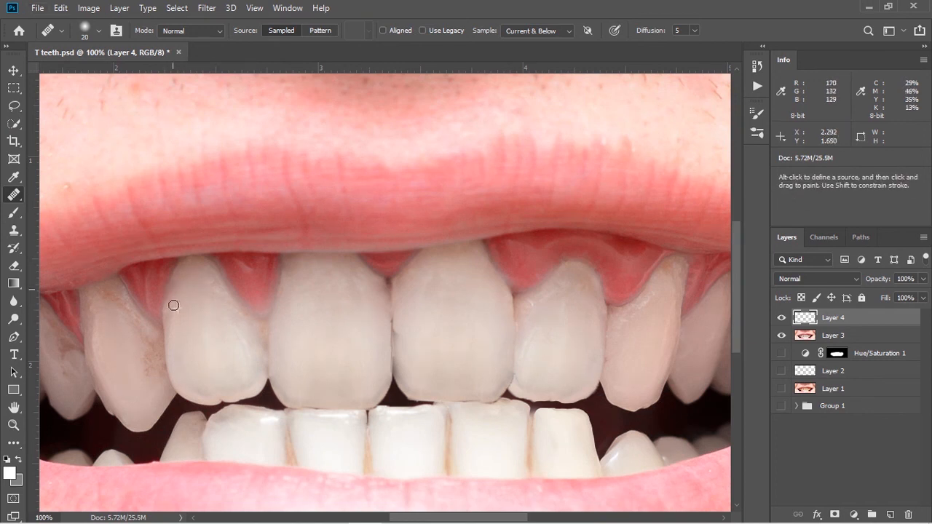
left_click(183, 313, "alt")
left_click(169, 314)
Heal the brown stains along the side and near the gumline of the pointed left-hand upper canine
left_click(122, 357, "alt")
left_click_drag(147, 354, 160, 362)
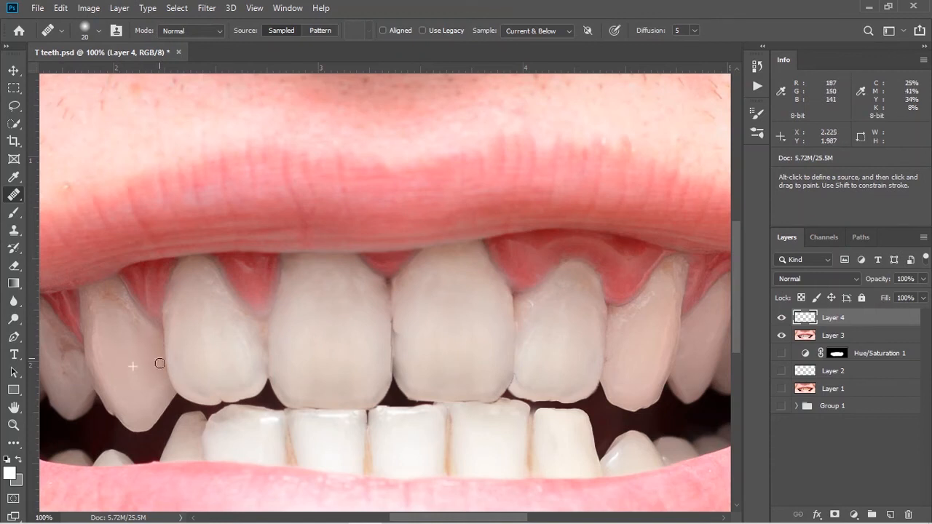
left_click(120, 326, "alt")
left_click_drag(135, 325, 138, 327)
left_click(108, 320, "alt")
left_click_drag(104, 297, 128, 312)
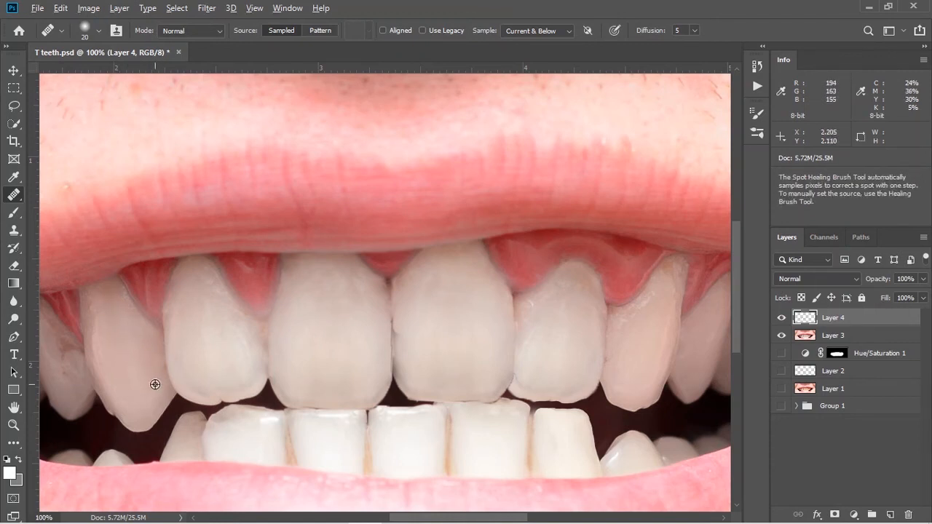
Heal the stains on the shaded upper tooth just behind the left-hand canine, sampling clean areas of the same tooth
left_click_drag(444, 518, 407, 517)
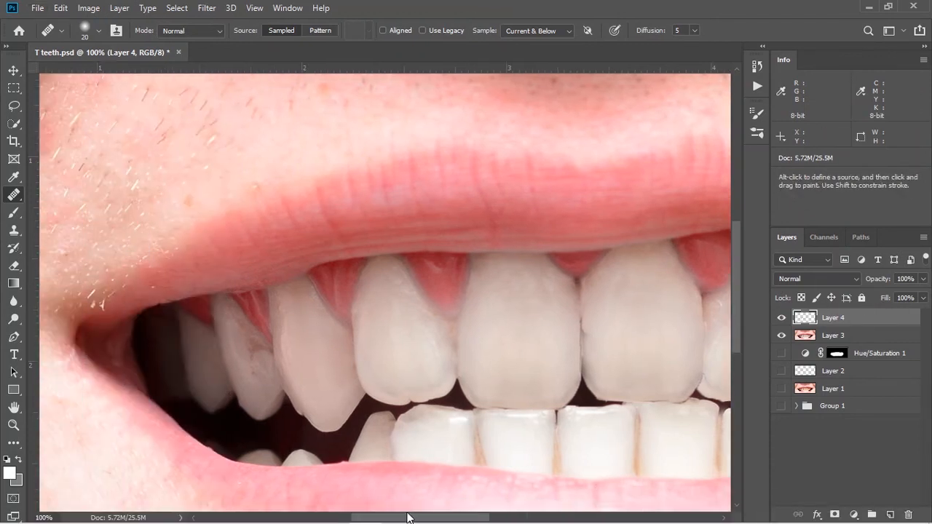
left_click(268, 392, "alt")
left_click_drag(276, 378, 272, 349)
left_click(256, 367, "alt")
left_click(246, 319, "alt")
mouse_move(254, 309)
left_mouse_down()
mouse_move(274, 345)
mouse_move(257, 331)
left_mouse_up()
left_click(256, 315, "alt")
left_click(277, 377, "alt")
left_click(269, 353, "alt")
left_click_drag(275, 338, 265, 322)
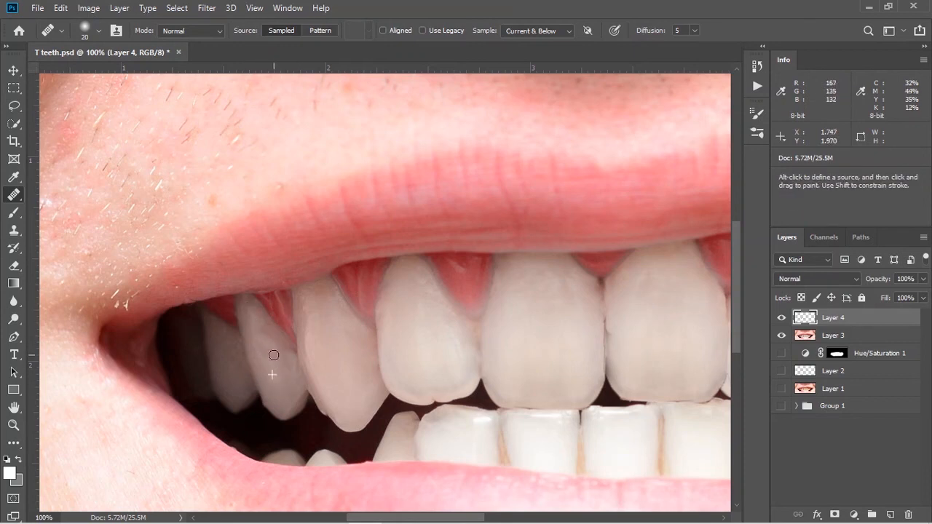
mouse_move(604, 522)
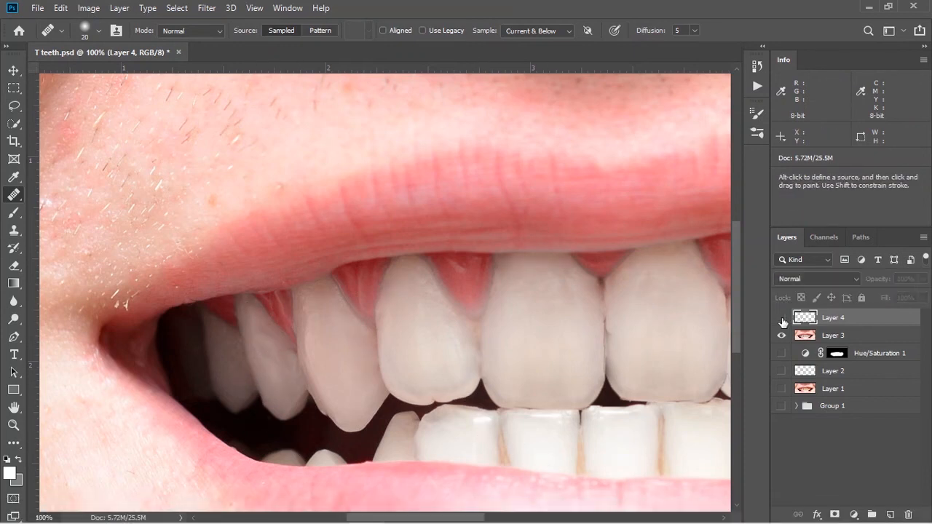
Heal the discoloured spots near the gumline of the right-hand upper canine on Layer 4
scroll(437, 467, "right", 5)
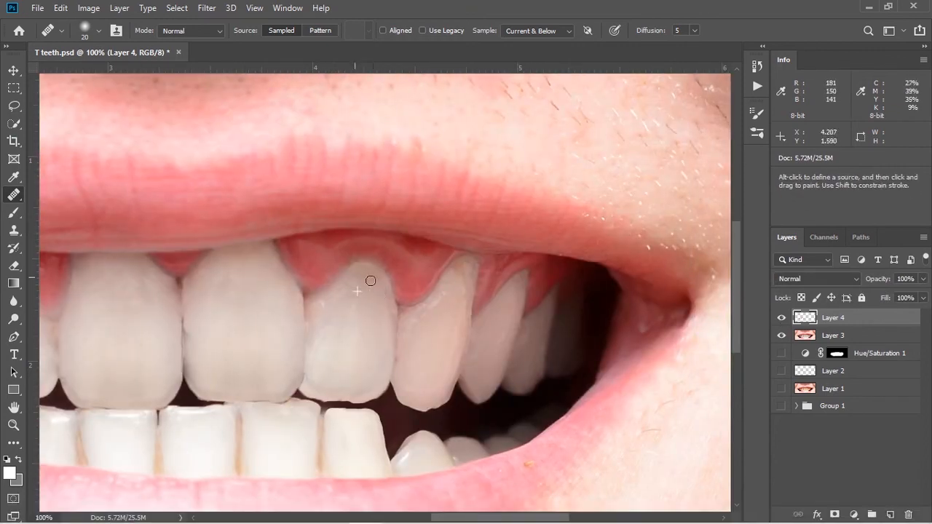
left_click(454, 282, "alt")
left_click_drag(459, 273, 460, 272)
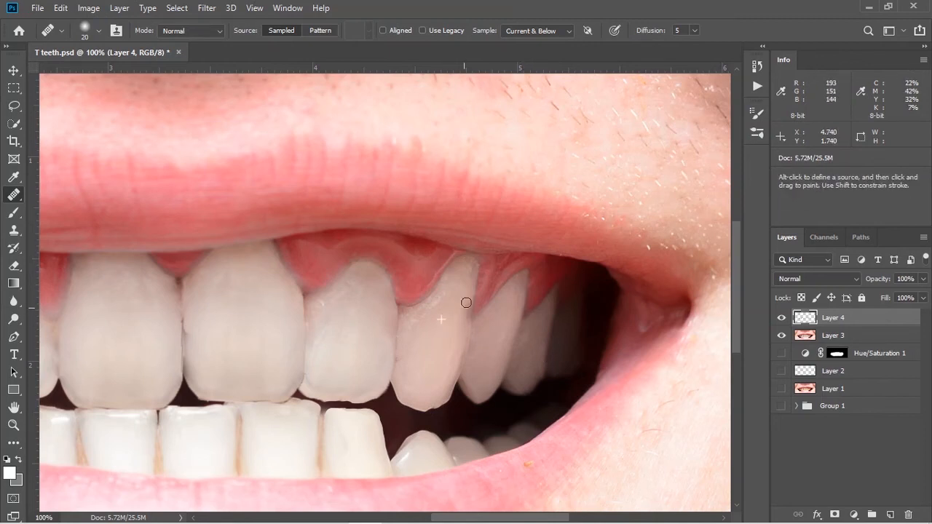
key("e")
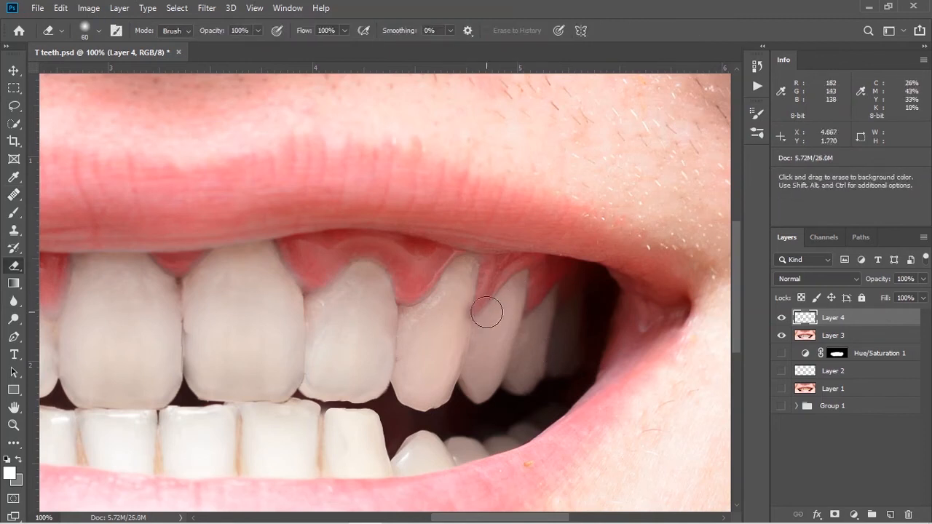
scroll(736, 339, "down", 1)
key("ctrl+minus")
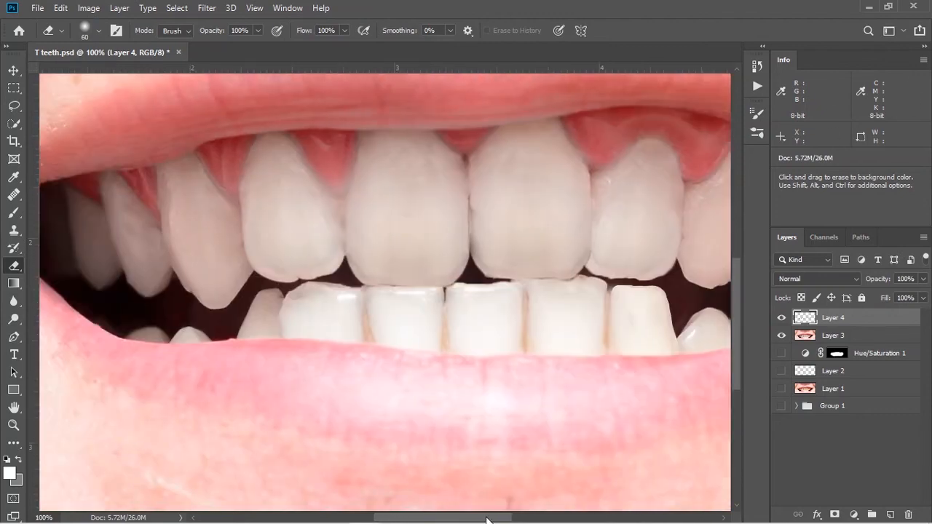
key("j")
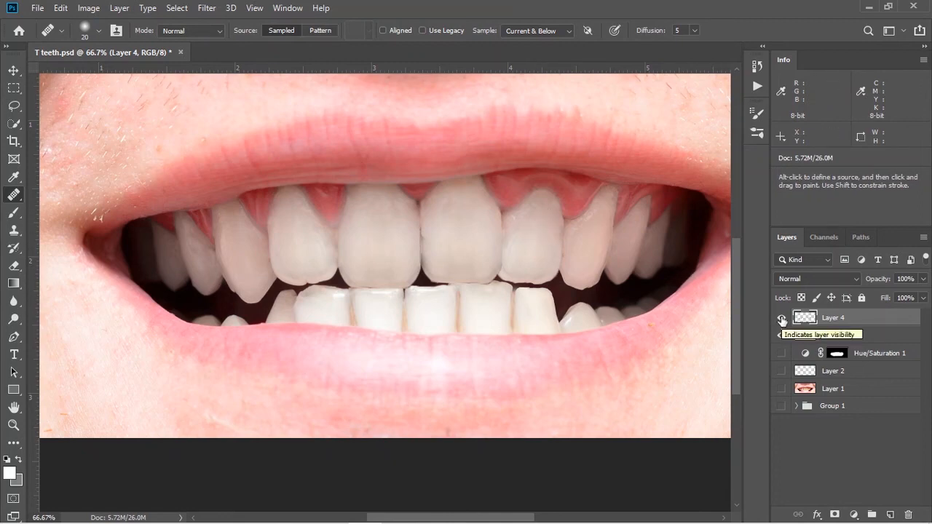
Compare the full smile with Layer 4's finished stain healing shown and hidden
key("ctrl+minus")
key("ctrl+minus")
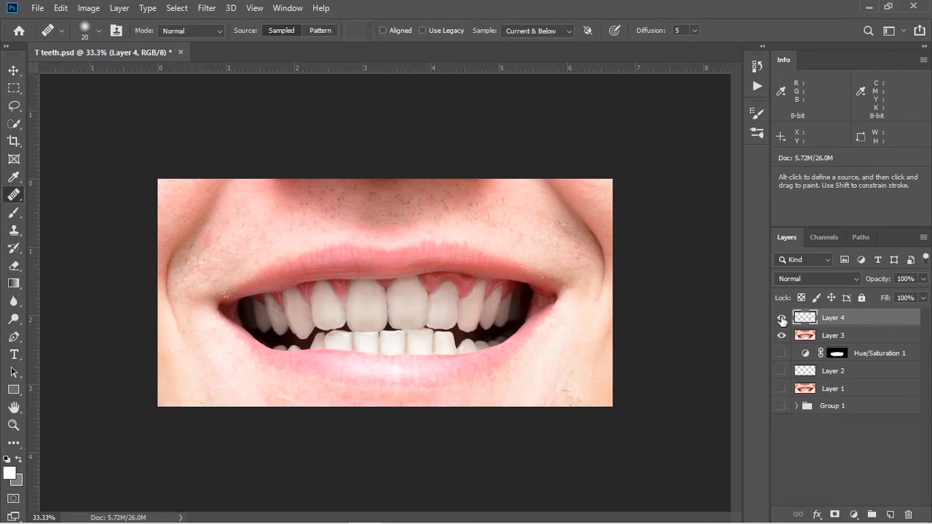
left_click(782, 319)
left_click(782, 319)
left_click(782, 320)
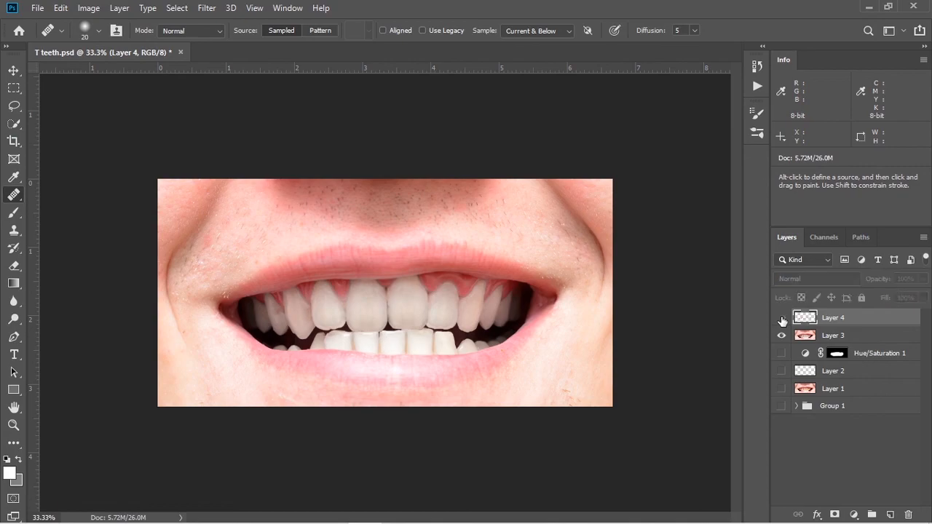
Show Layer 4 again and compare the finished retouch with the original Subject layer displayed on its own
left_click(782, 321)
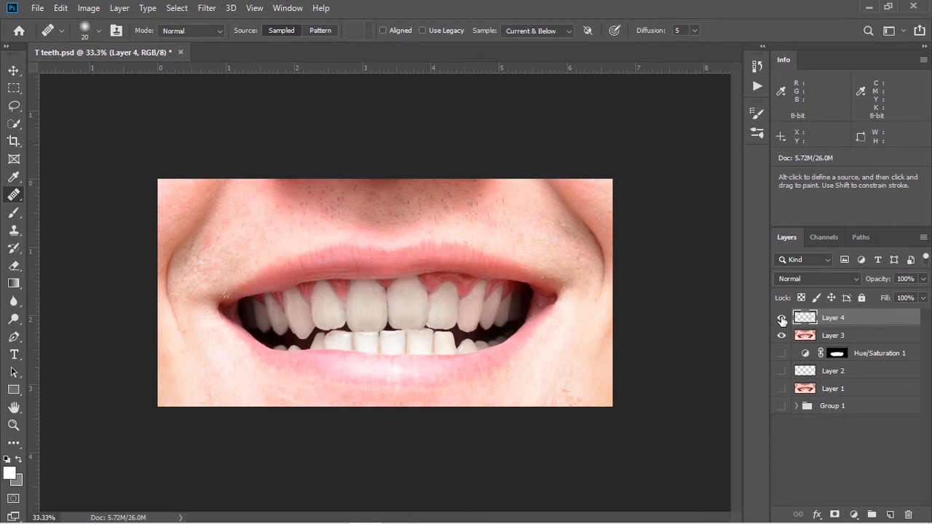
key("v")
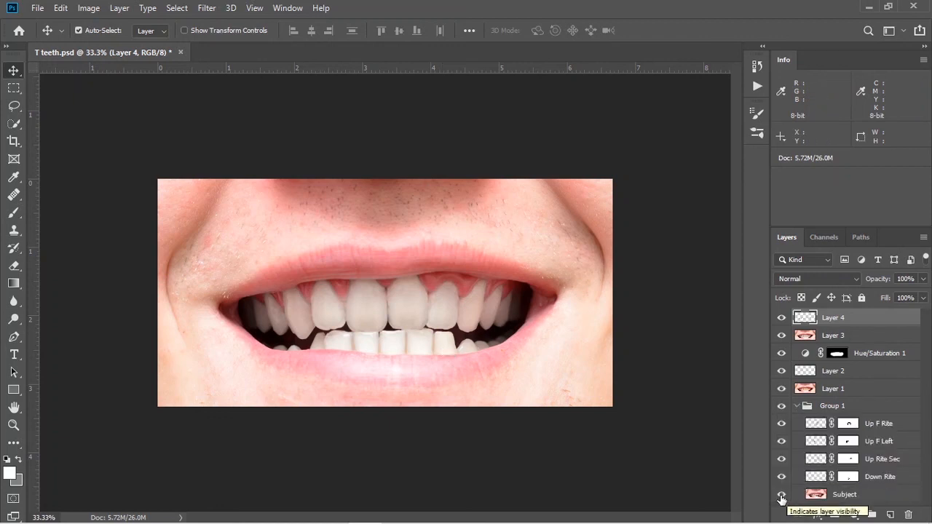
left_click(781, 498, "alt")
left_click(781, 498, "alt")
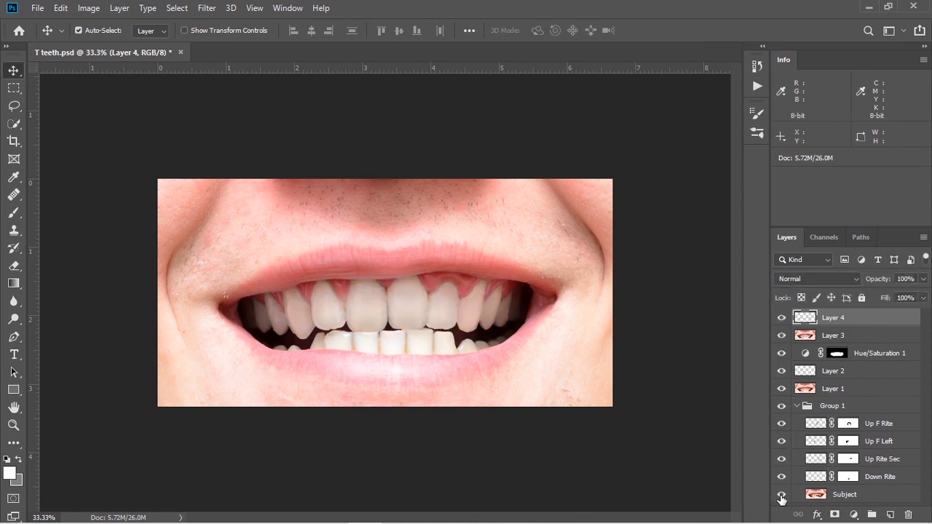
left_click(781, 498, "alt")
left_click(781, 498, "alt")
Delete all layers below Layer 3, from Hue/Saturation 1 down to Subject, including Layer 2, Layer 1 and Group 1
left_click(879, 354)
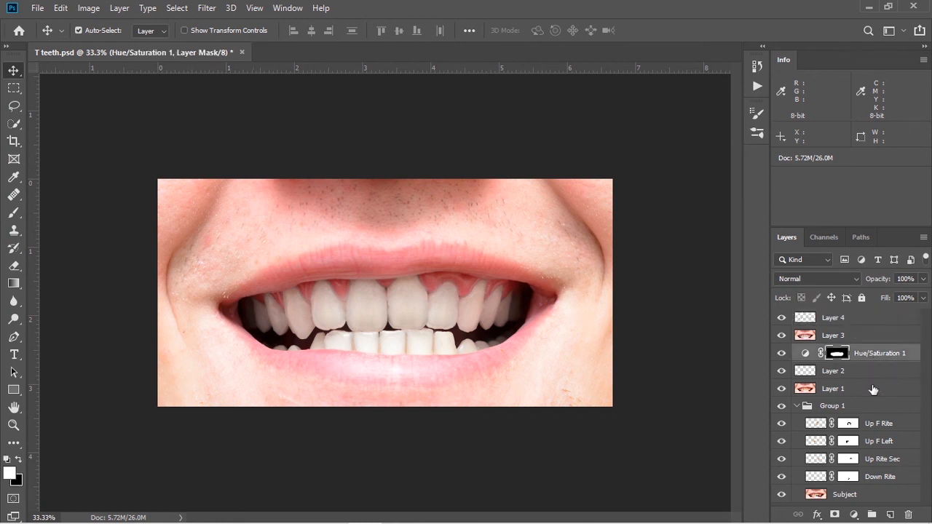
left_click(871, 496, "shift")
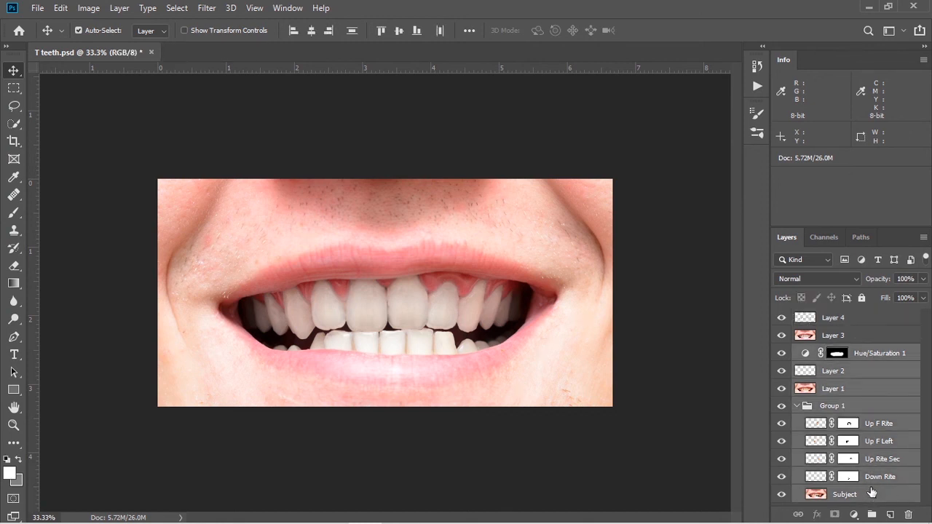
left_click(908, 515)
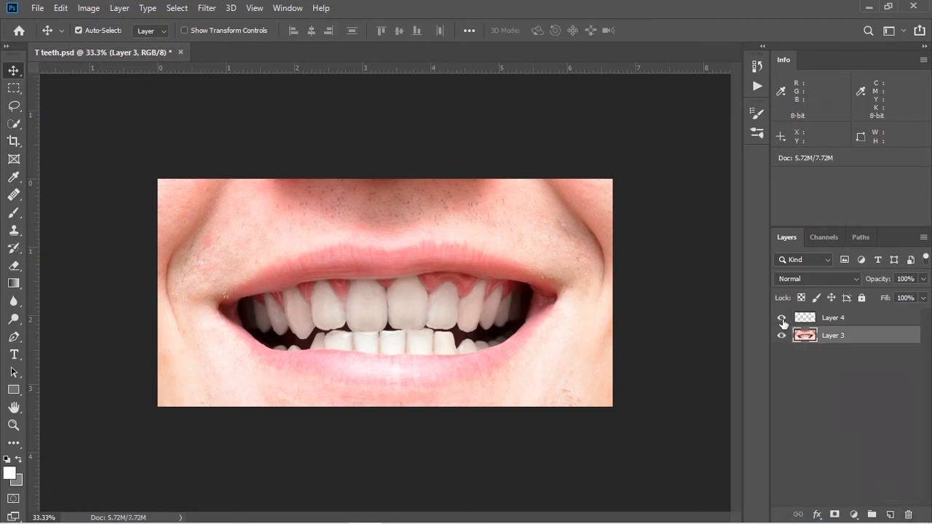